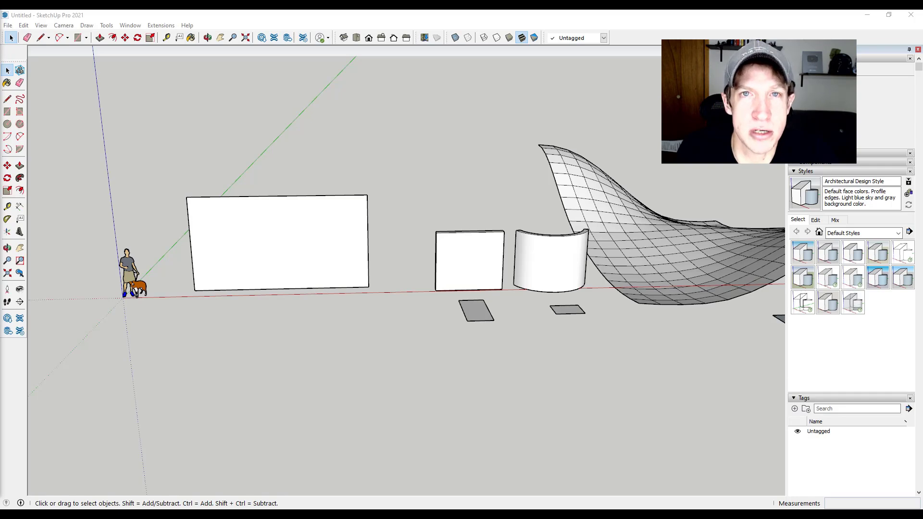
- Switch from the SketchUcation plugin page back to the SketchUp model
{"action": "left_click_drag", "start_coordinate": [922, 312], "coordinate": [329, 18]}
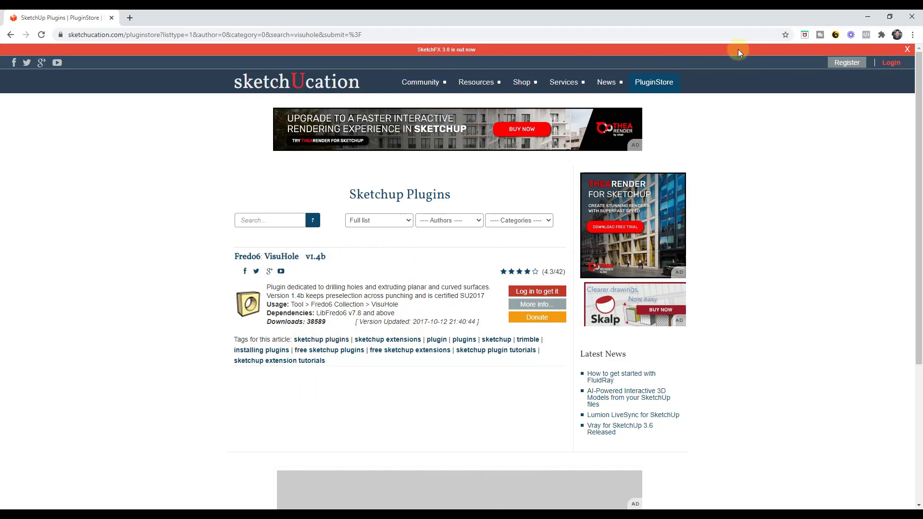
{"action": "left_click", "coordinate": [868, 17]}
{"action": "middle_click_drag", "start_coordinate": [293, 282], "coordinate": [318, 267]}
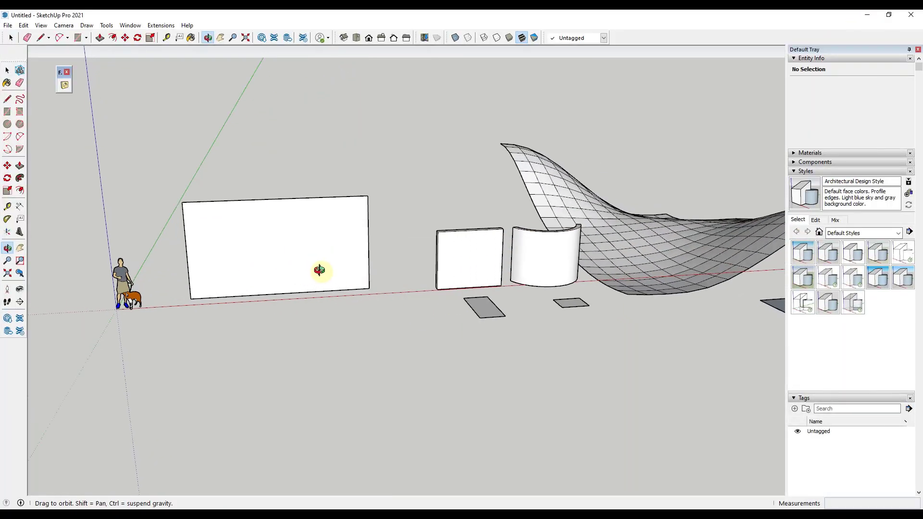
- Drill the rectangle, hexagon and ring stencil horizontally into the upper part of the single-face wall, using Stencil's Drill Thru mode
{"action": "left_click", "coordinate": [65, 87]}
{"action": "left_click_drag", "start_coordinate": [62, 72], "coordinate": [48, 118]}
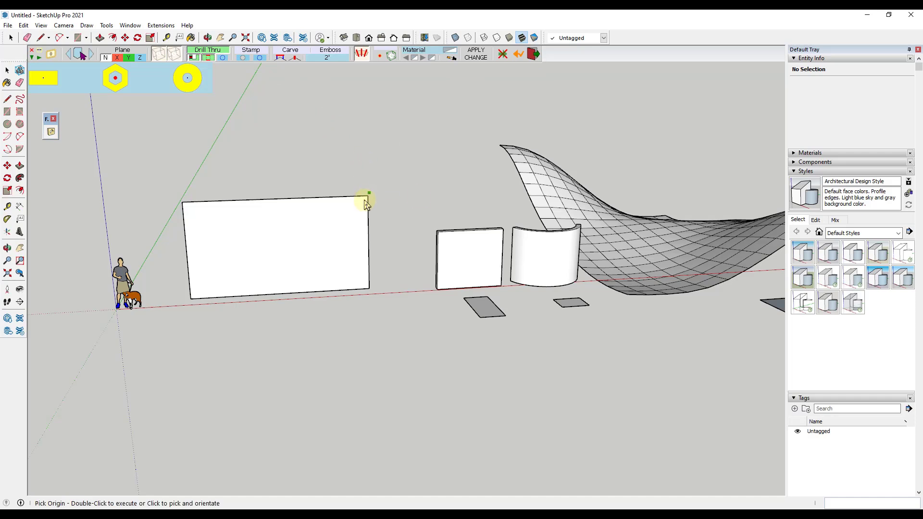
{"action": "left_click", "coordinate": [213, 53]}
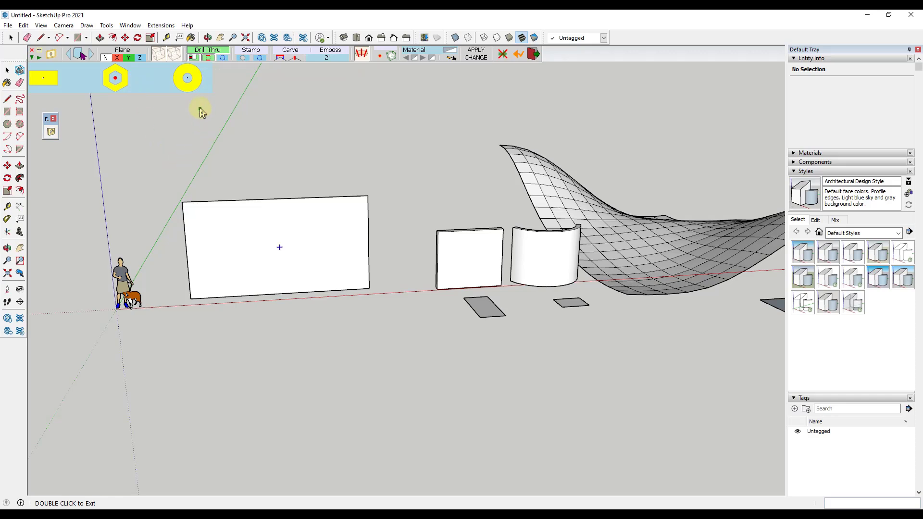
{"action": "left_click", "coordinate": [226, 207]}
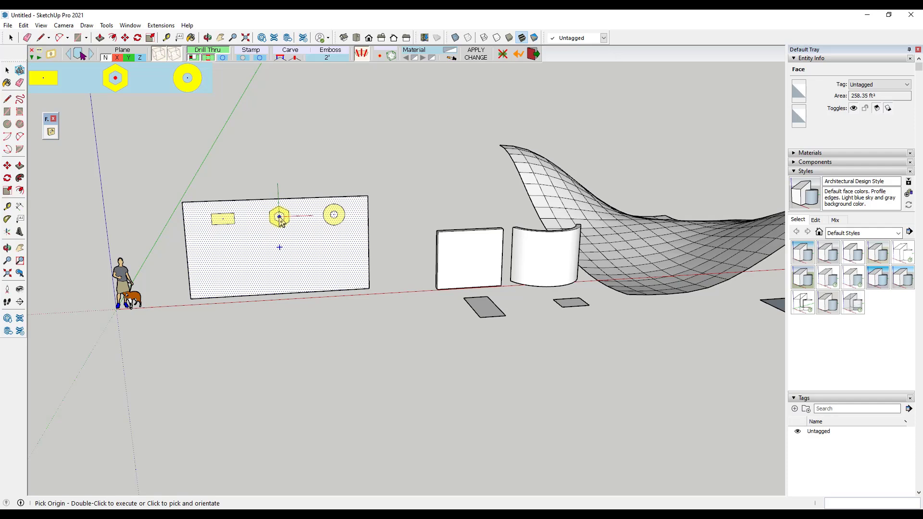
{"action": "left_click", "coordinate": [279, 218]}
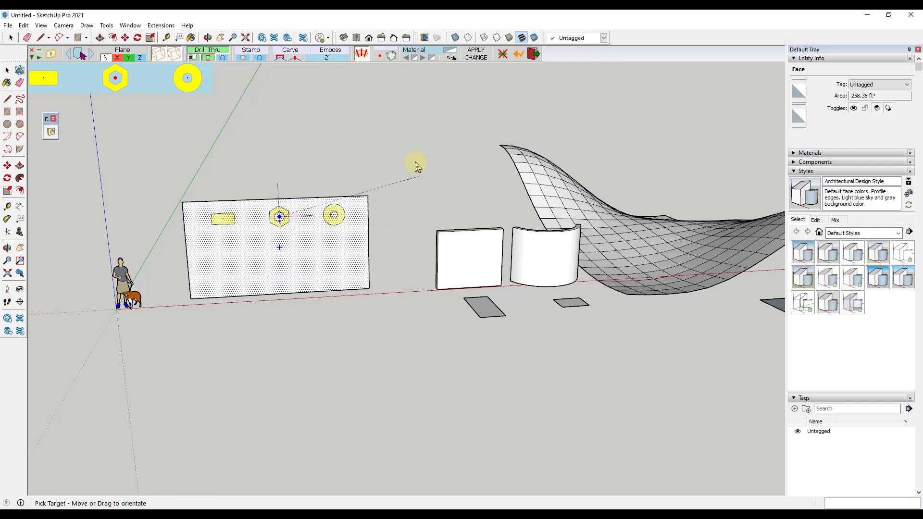
{"action": "left_click", "coordinate": [398, 214]}
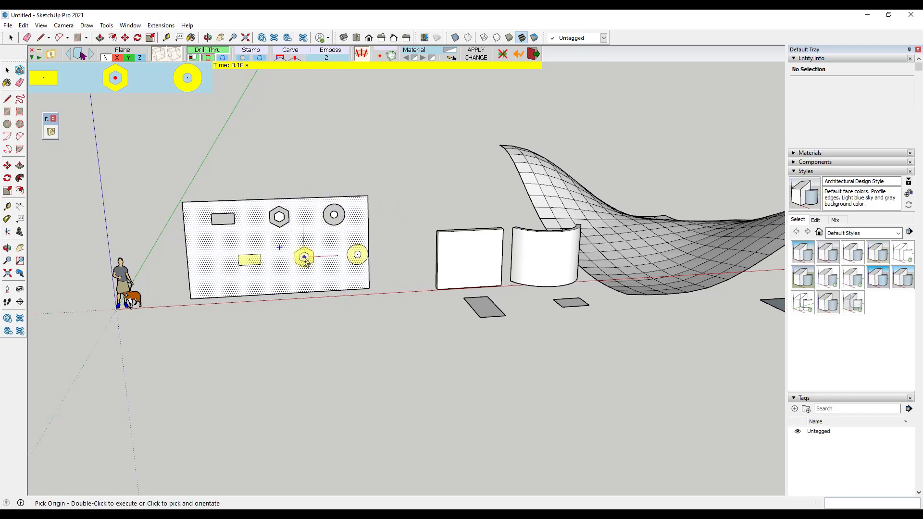
{"action": "middle_click_drag", "start_coordinate": [338, 253], "coordinate": [316, 236]}
{"action": "scroll", "coordinate": [318, 250], "scroll_direction": "up", "scroll_amount": 4}
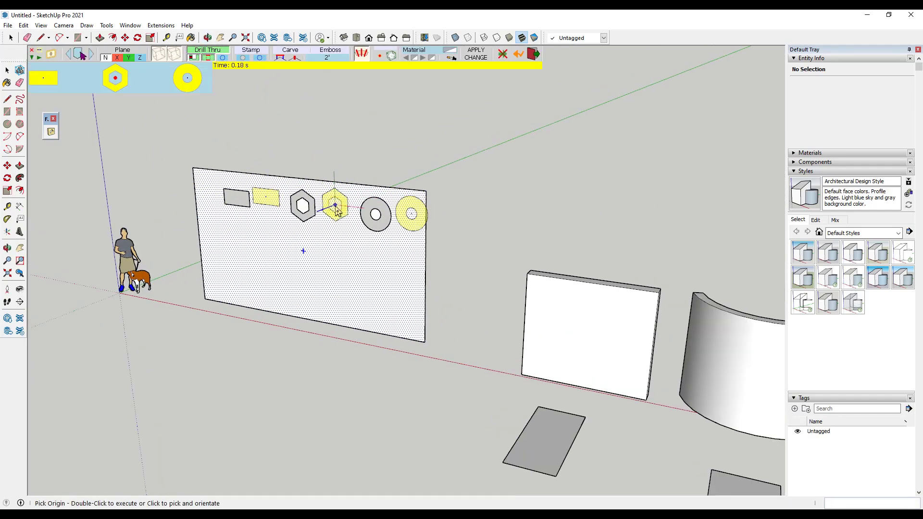
{"action": "key", "text": "space"}
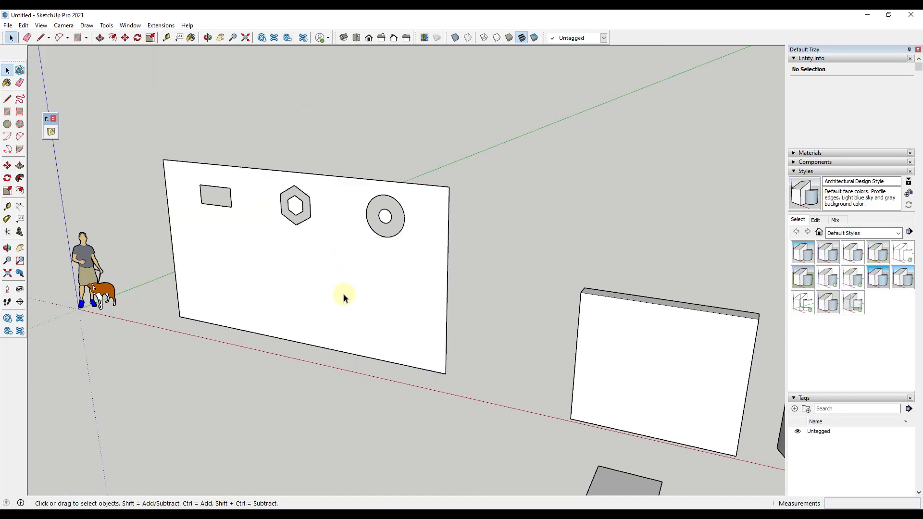
- Push/Pull the front face of the wall with the cutouts to a thickness of about 8 3/16"
{"action": "key", "text": "p"}
{"action": "left_click", "coordinate": [335, 304]}
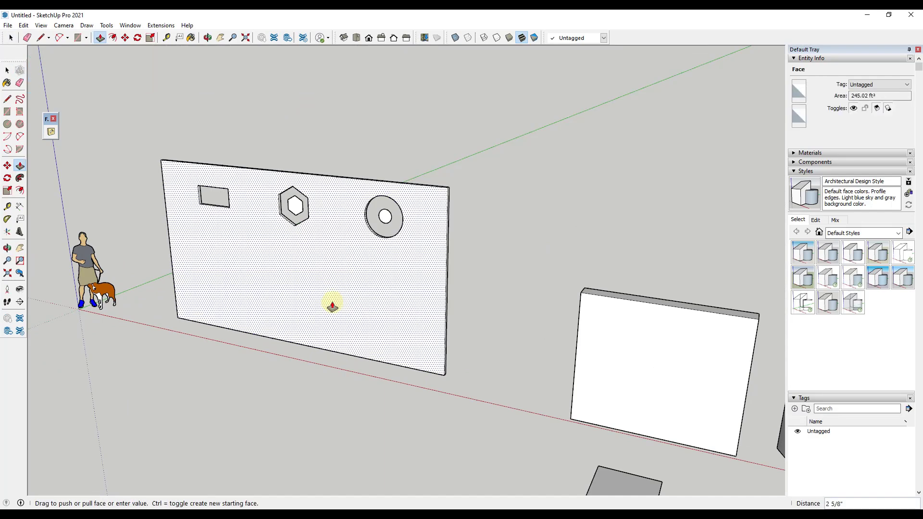
{"action": "left_click", "coordinate": [332, 308]}
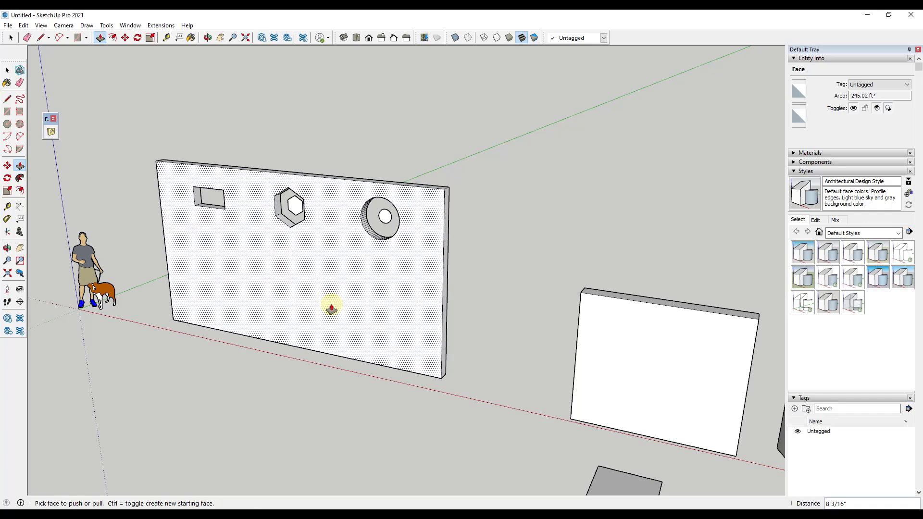
{"action": "key", "text": "space"}
- Drill the stencil through the thickened wall with Drill Thru, placing a second row of shapes near its lower edge
{"action": "middle_click_drag", "start_coordinate": [323, 287], "coordinate": [231, 293]}
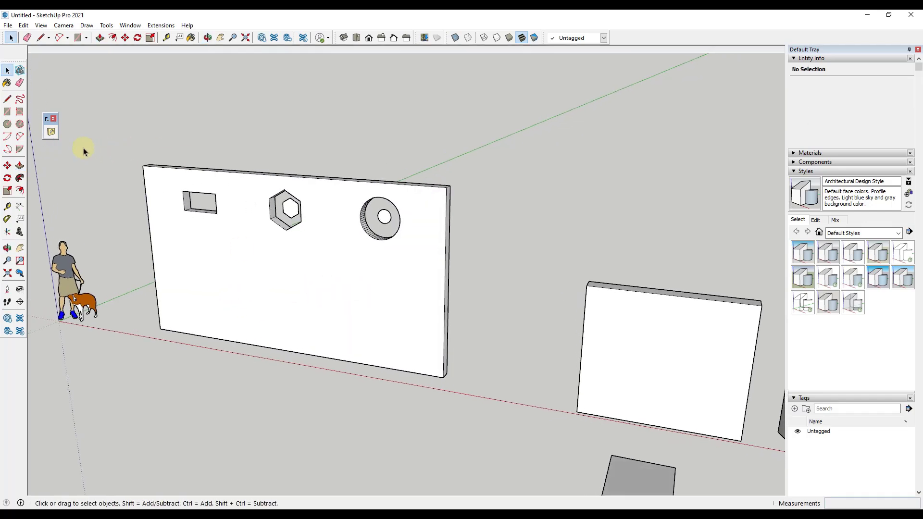
{"action": "left_click", "coordinate": [52, 132]}
{"action": "left_click", "coordinate": [53, 131]}
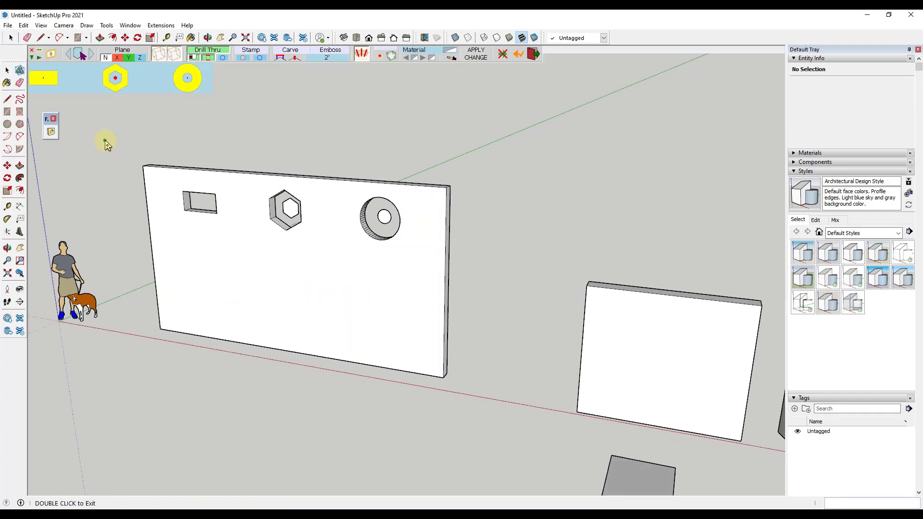
{"action": "left_click", "coordinate": [202, 187]}
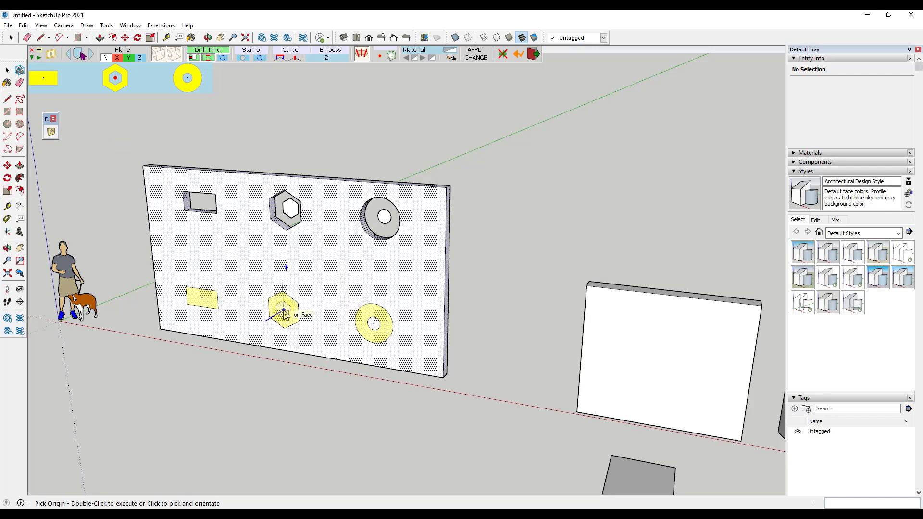
{"action": "left_click", "coordinate": [284, 314]}
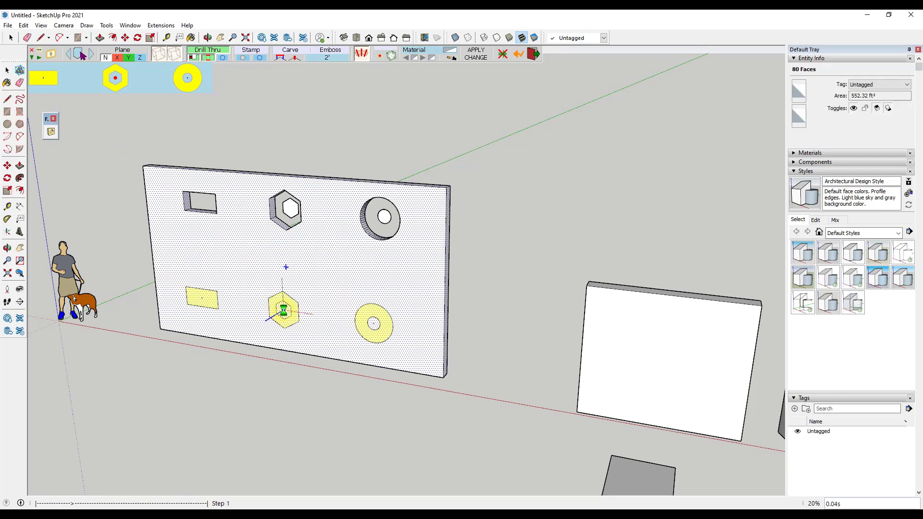
{"action": "double_click", "coordinate": [284, 313]}
{"action": "middle_click_drag", "start_coordinate": [283, 312], "coordinate": [275, 295]}
{"action": "scroll", "coordinate": [322, 324], "scroll_direction": "up", "scroll_amount": 3}
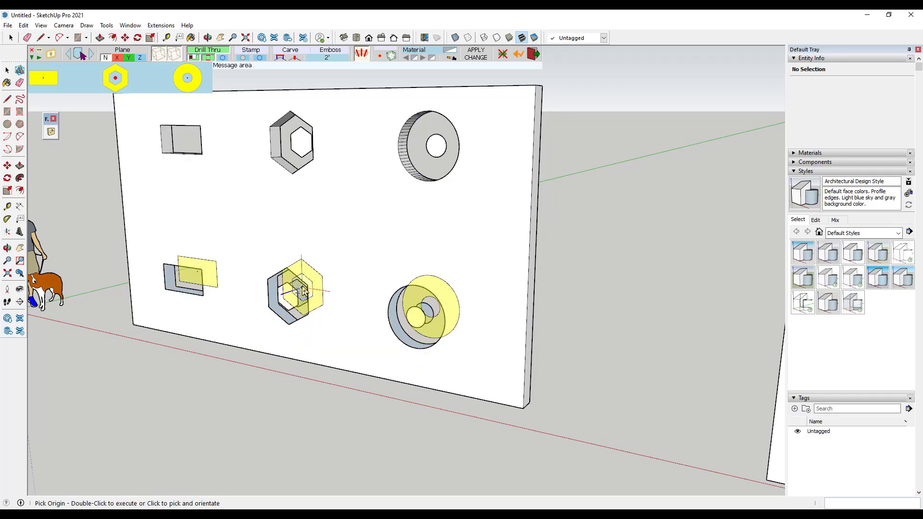
- Try to drill the stencil through the middle of the wall with its row of shapes turned vertical
{"action": "middle_click_drag", "start_coordinate": [291, 315], "coordinate": [324, 200]}
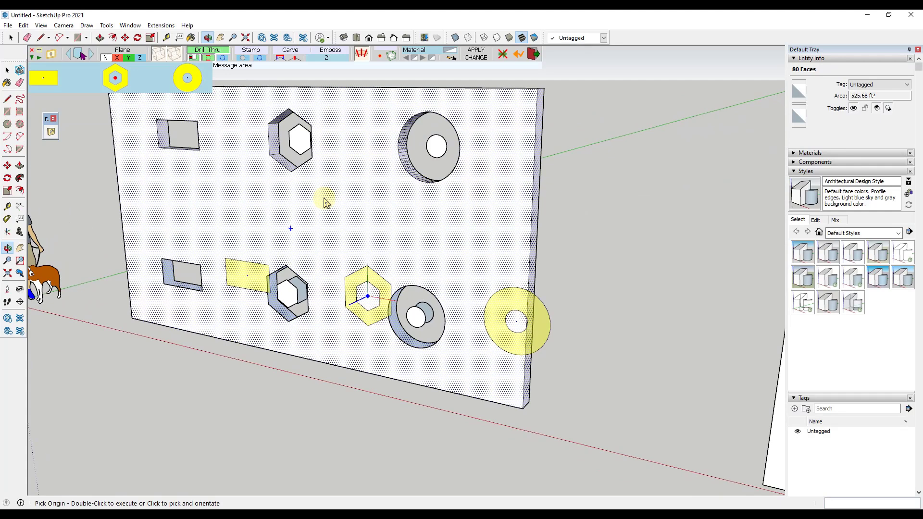
{"action": "left_click", "coordinate": [208, 58]}
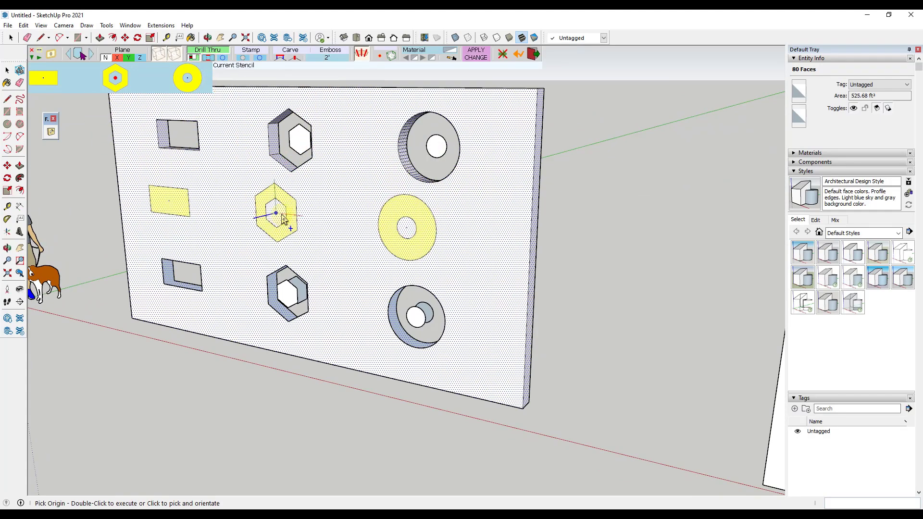
{"action": "left_click", "coordinate": [291, 228]}
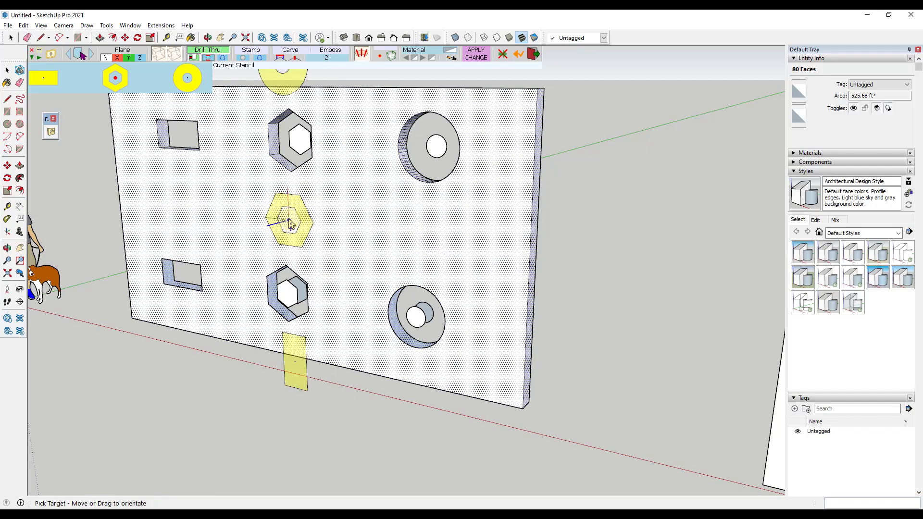
{"action": "left_click", "coordinate": [291, 219]}
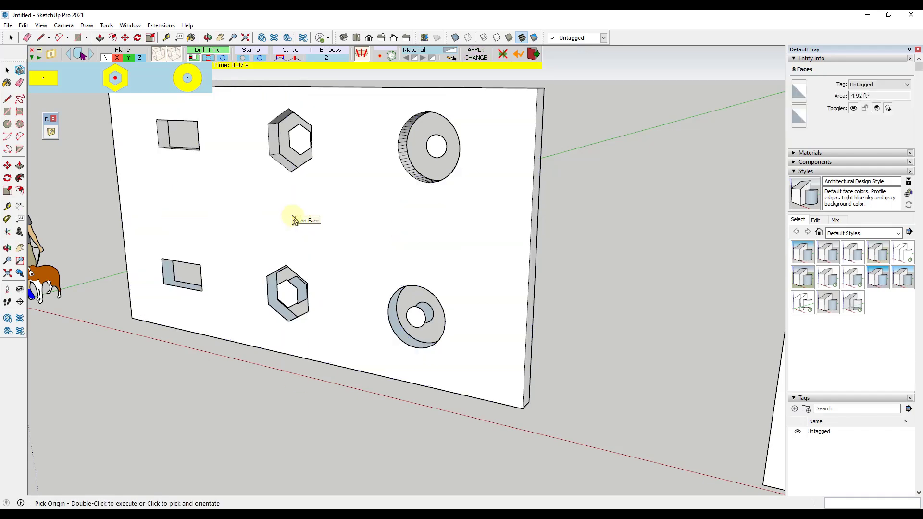
- Drill the stencil through the middle of the wall, aligning its row of shapes with the wall's length, and leave the Stencil tool
{"action": "left_click", "coordinate": [293, 219]}
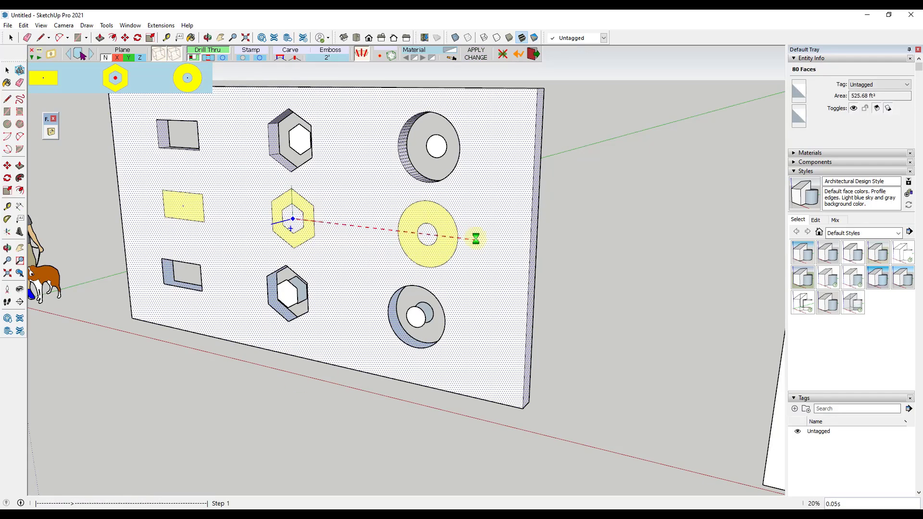
{"action": "left_click", "coordinate": [474, 239]}
{"action": "key", "text": "o"}
{"action": "middle_click_drag", "start_coordinate": [345, 236], "coordinate": [371, 232]}
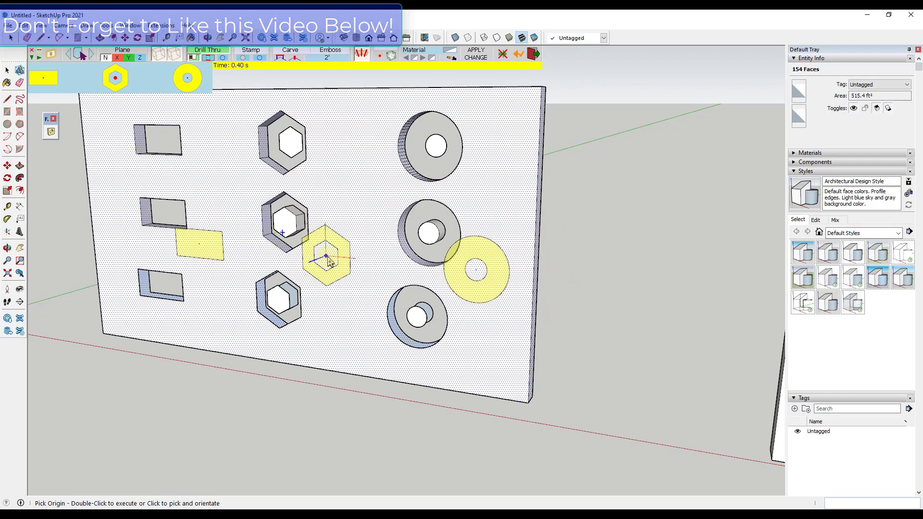
{"action": "scroll", "coordinate": [332, 255], "scroll_direction": "down", "scroll_amount": 4}
{"action": "scroll", "coordinate": [348, 251], "scroll_direction": "down", "scroll_amount": 5}
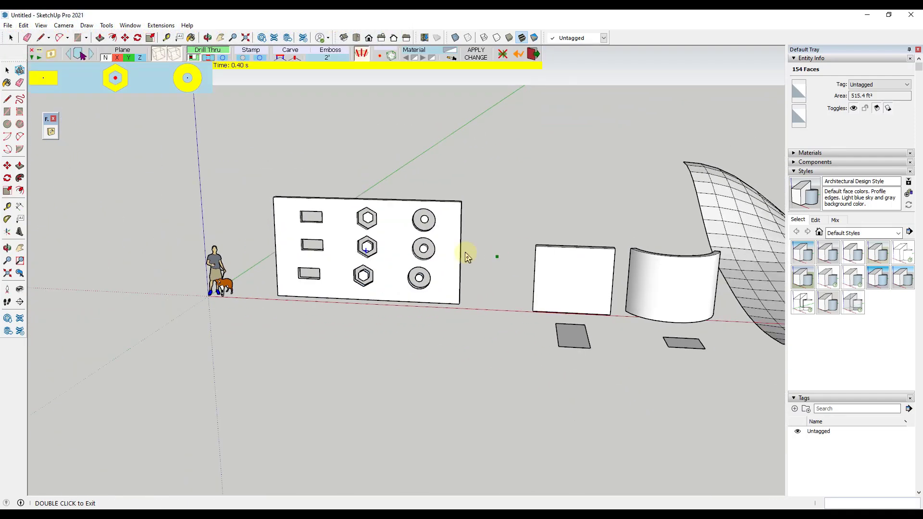
{"action": "key", "text": "space"}
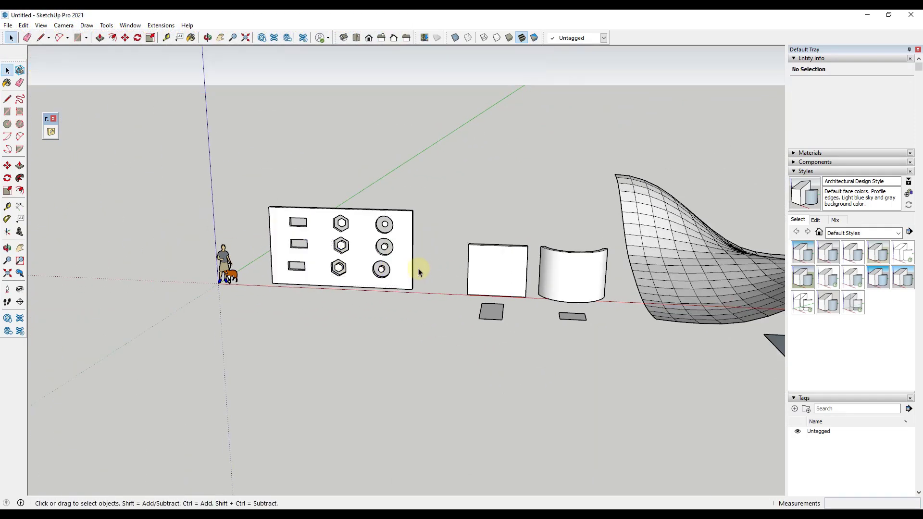
- Move the small panel, curved panel, wavy surface and their ground shapes about 15' 11" away from the drilled wall along the red axis
{"action": "scroll", "coordinate": [423, 252], "scroll_direction": "down", "scroll_amount": 5}
{"action": "left_click_drag", "start_coordinate": [428, 198], "coordinate": [611, 329]}
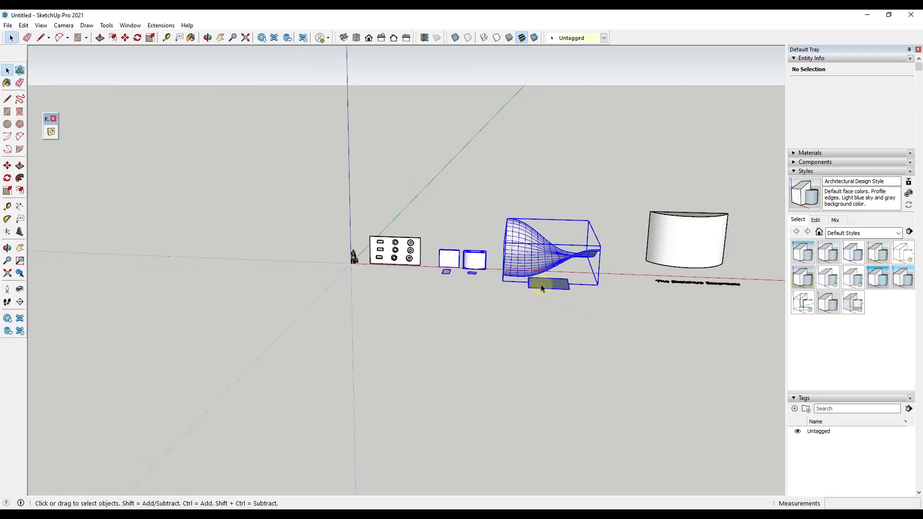
{"action": "key", "text": "m"}
{"action": "left_click", "coordinate": [529, 265]}
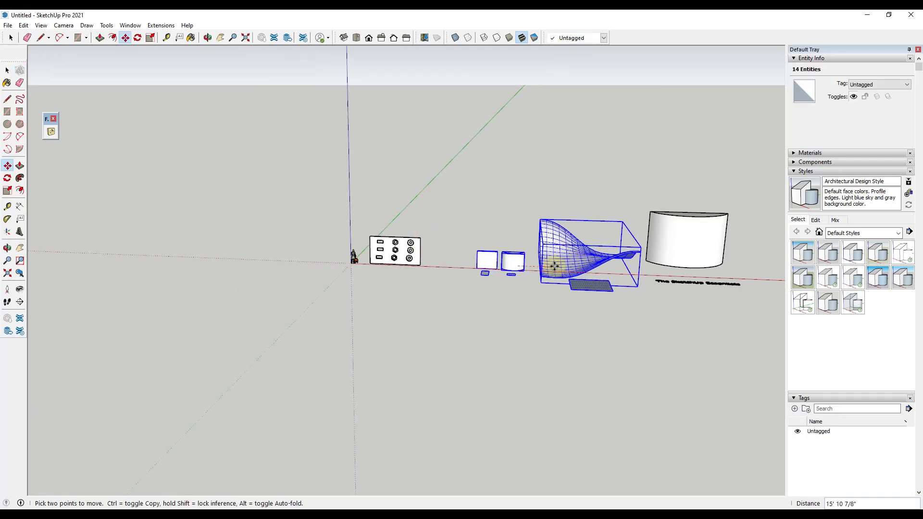
{"action": "left_click", "coordinate": [553, 264]}
{"action": "scroll", "coordinate": [478, 257], "scroll_direction": "up", "scroll_amount": 4}
{"action": "scroll", "coordinate": [427, 265], "scroll_direction": "up", "scroll_amount": 5}
{"action": "key", "text": "space"}
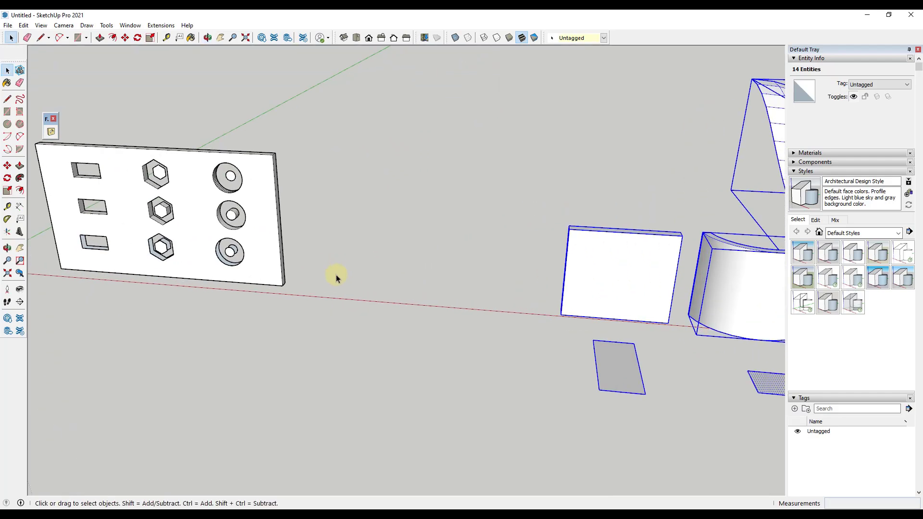
- Draw a rectangle about 13' by 1' 3" on the ground beside the drilled wall and extrude it up to that wall's height
{"action": "key", "text": "r"}
{"action": "left_click", "coordinate": [316, 291]}
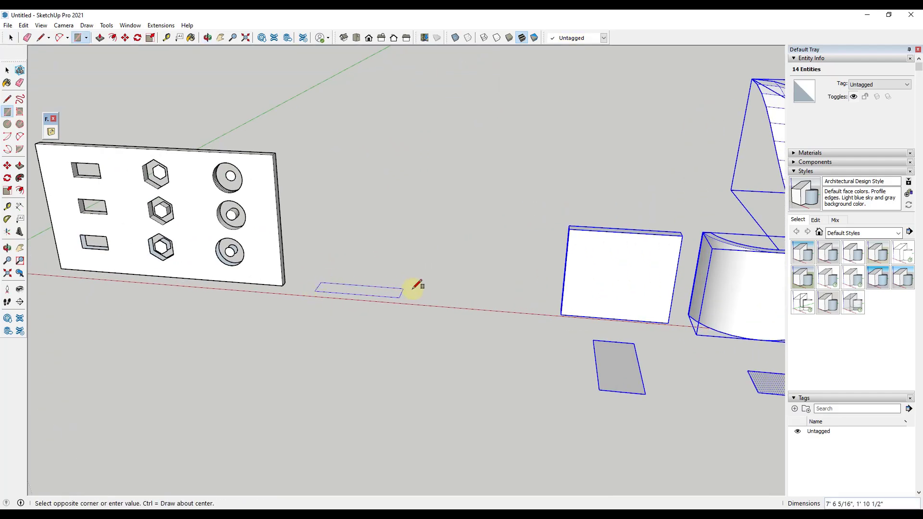
{"action": "left_click", "coordinate": [466, 300]}
{"action": "key", "text": "p"}
{"action": "left_click", "coordinate": [438, 295]}
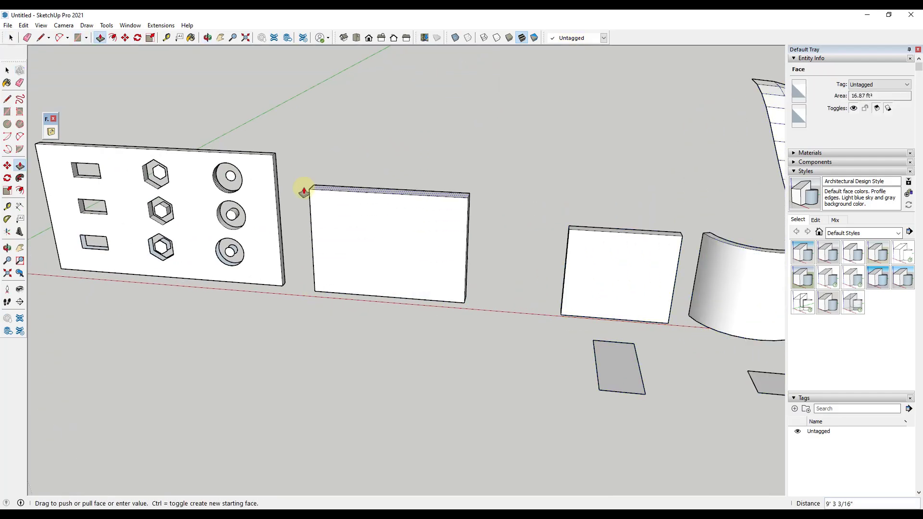
{"action": "left_click", "coordinate": [272, 155]}
- Select all the geometry of the new wall and make it a group
{"action": "key", "text": "space"}
{"action": "triple_click", "coordinate": [366, 226]}
{"action": "right_click", "coordinate": [366, 226]}
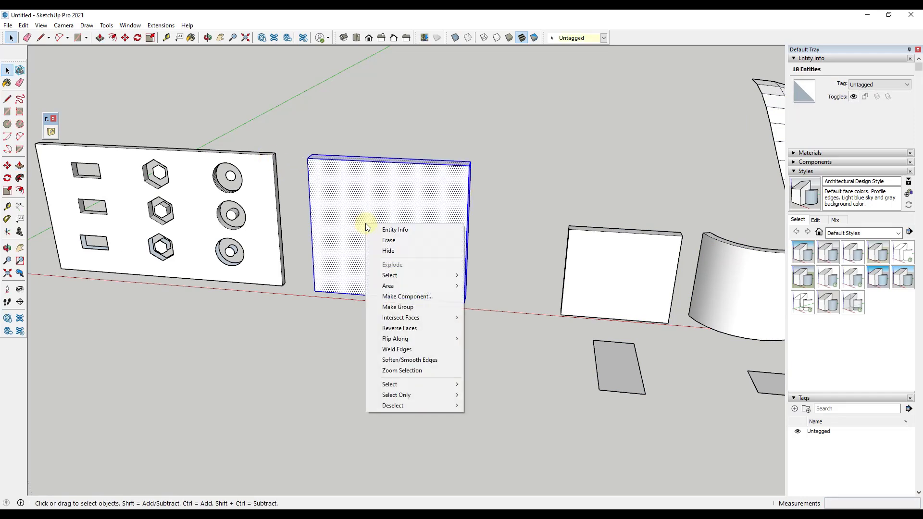
{"action": "left_click", "coordinate": [398, 307]}
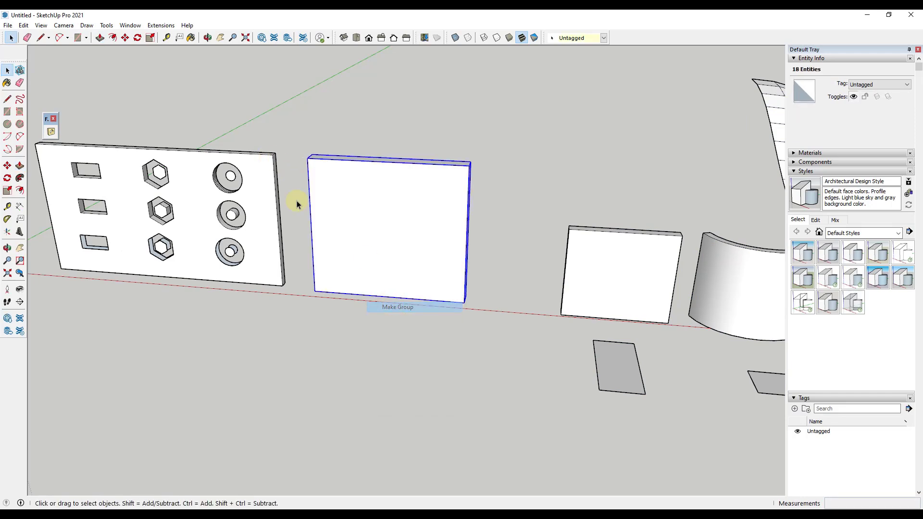
- Drill the stencil through the grouped wall, centring the hexagon and running the row of shapes diagonally down toward the lower corner
{"action": "left_click", "coordinate": [52, 132]}
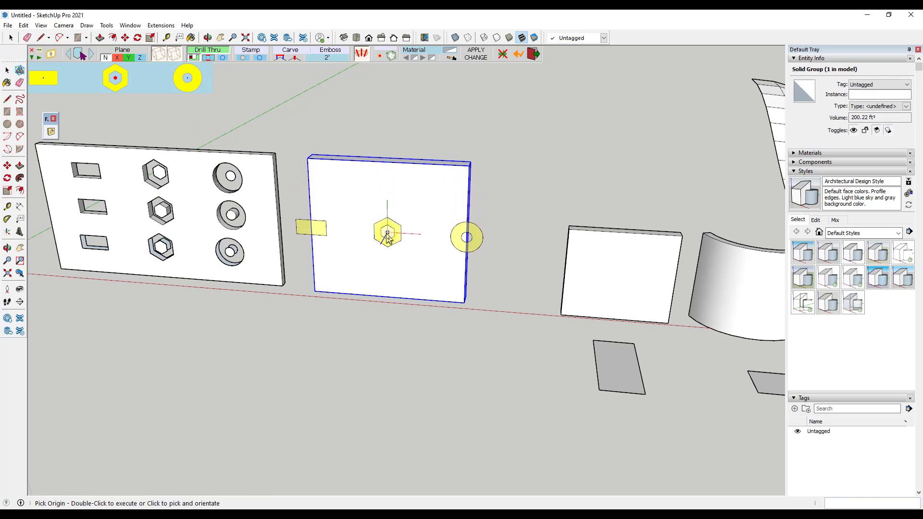
{"action": "left_click", "coordinate": [388, 233]}
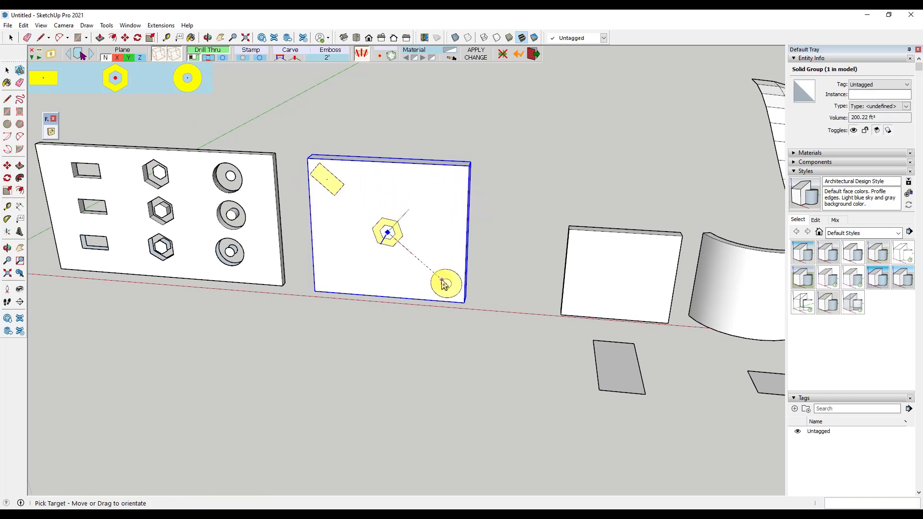
{"action": "left_click", "coordinate": [441, 279]}
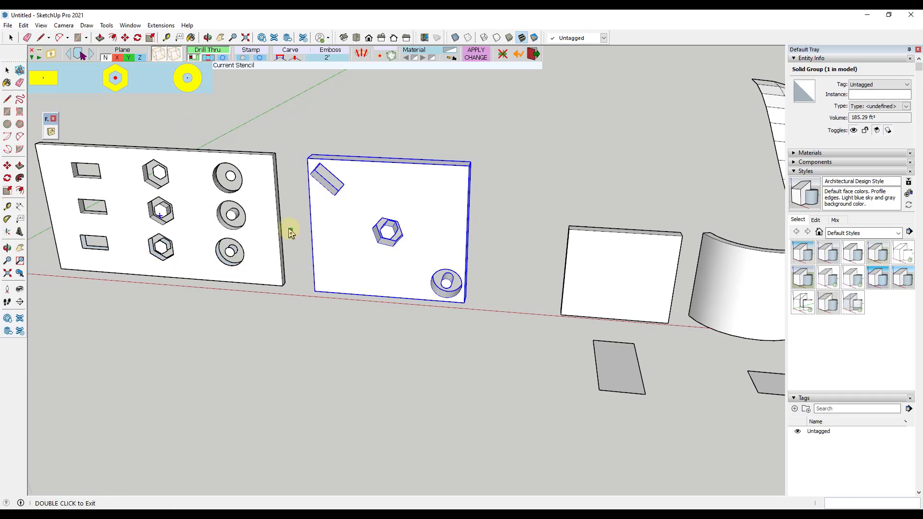
{"action": "left_click", "coordinate": [390, 230]}
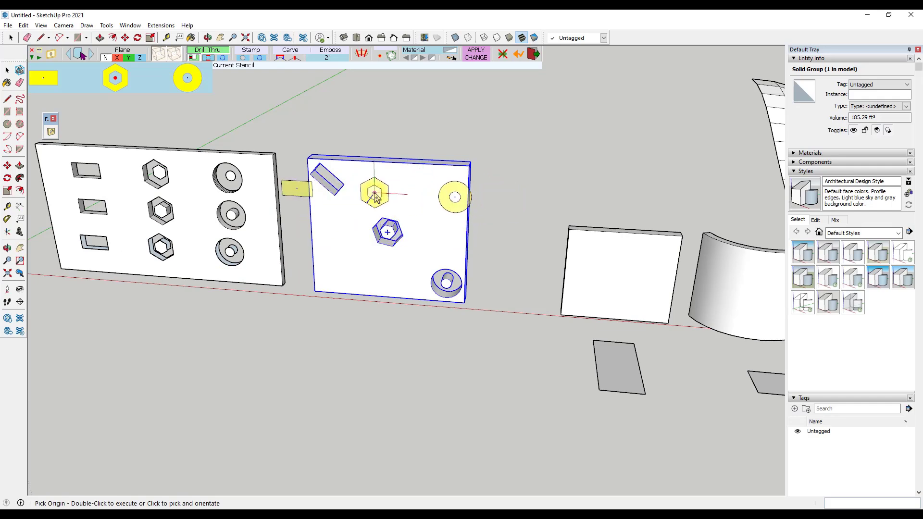
- Pick the tall rectangle on the ground in front of the small panel as the stencil, with its lower-left corner as origin
{"action": "scroll", "coordinate": [305, 192], "scroll_direction": "down", "scroll_amount": 3}
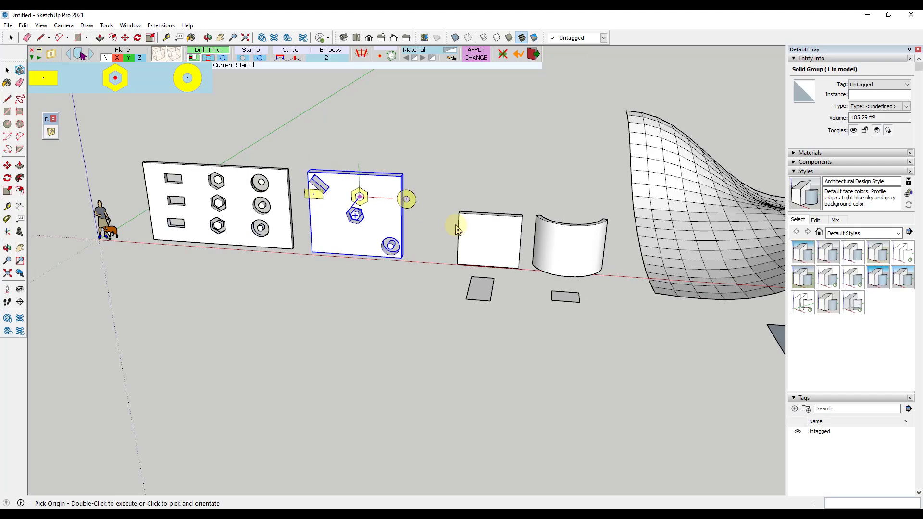
{"action": "scroll", "coordinate": [569, 275], "scroll_direction": "up", "scroll_amount": 3}
{"action": "scroll", "coordinate": [571, 275], "scroll_direction": "up", "scroll_amount": 2}
{"action": "scroll", "coordinate": [579, 141], "scroll_direction": "up", "scroll_amount": 2}
{"action": "middle_click_drag", "start_coordinate": [579, 140], "coordinate": [570, 163]}
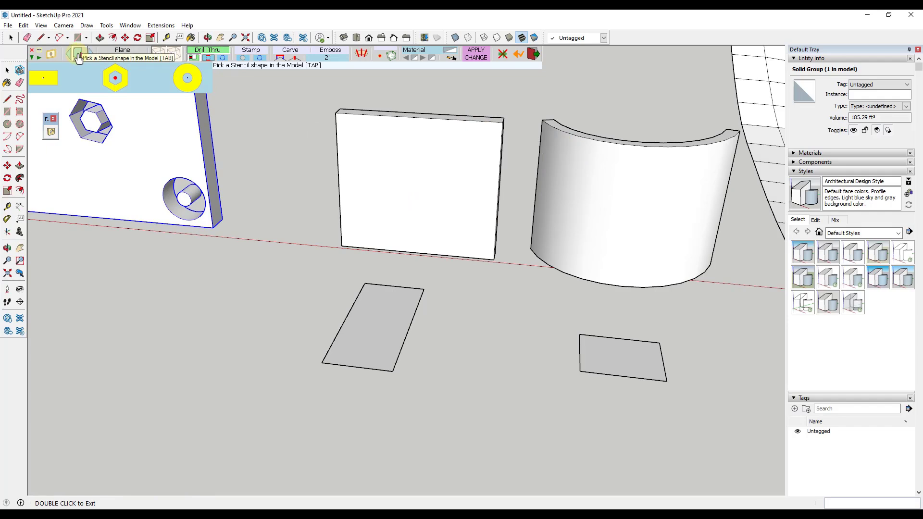
{"action": "left_click", "coordinate": [78, 56]}
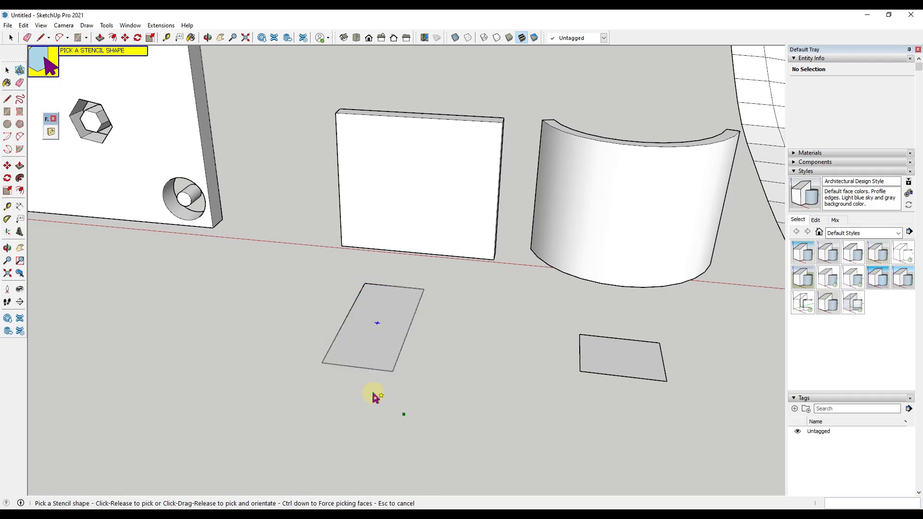
{"action": "scroll", "coordinate": [356, 375], "scroll_direction": "up", "scroll_amount": 1}
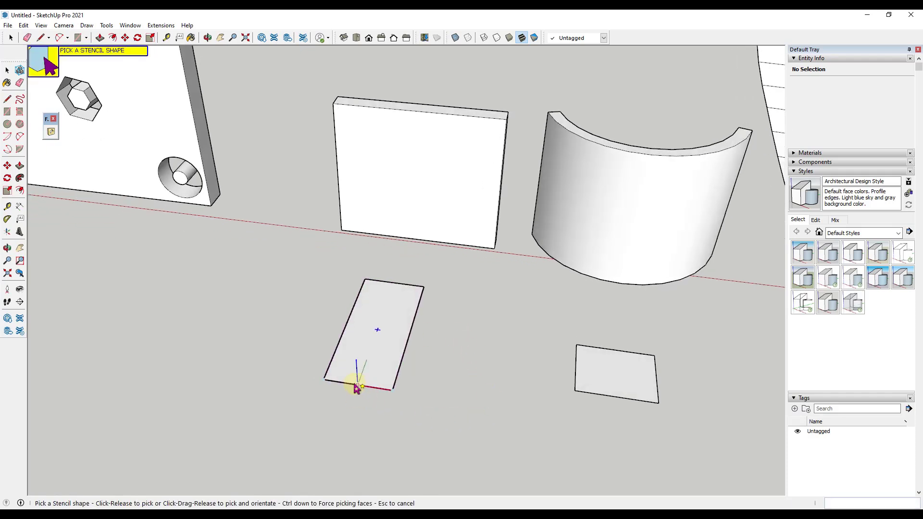
{"action": "left_click", "coordinate": [321, 386]}
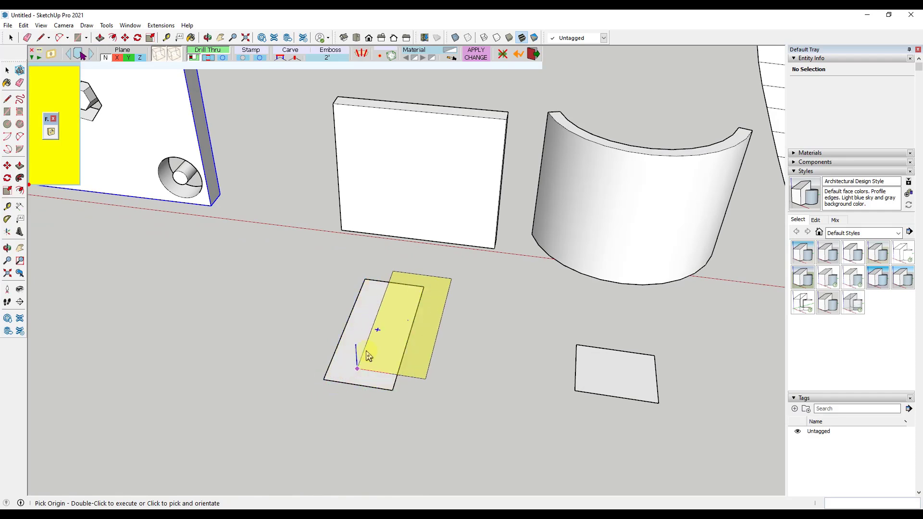
{"action": "double_click", "coordinate": [329, 296]}
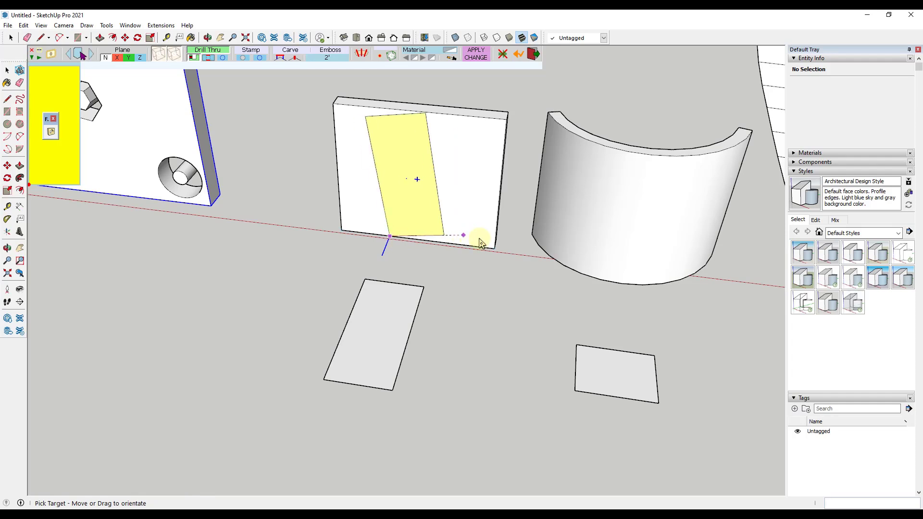
{"action": "left_click", "coordinate": [491, 251]}
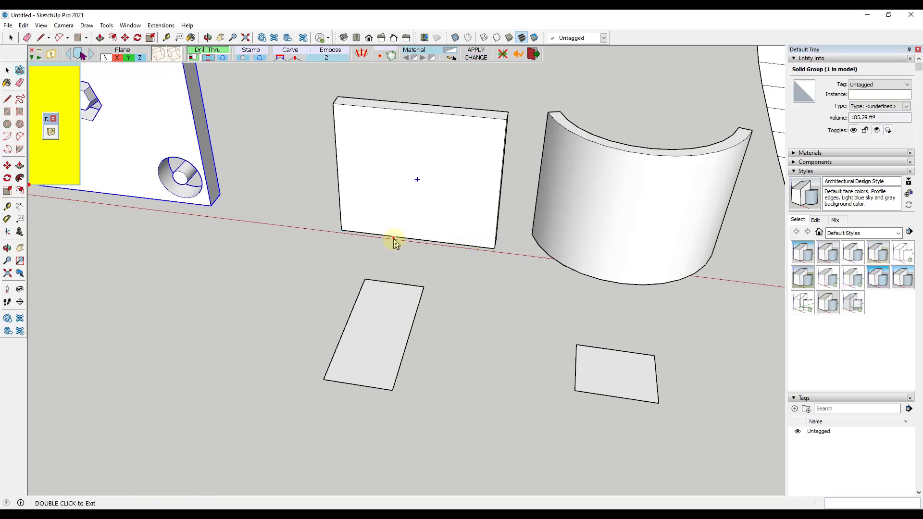
{"action": "left_click", "coordinate": [456, 246]}
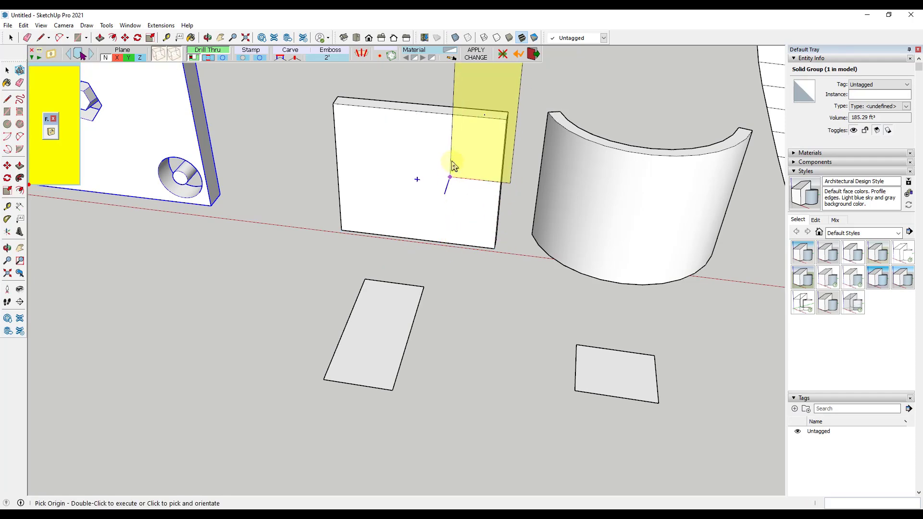
{"action": "double_click", "coordinate": [176, 120]}
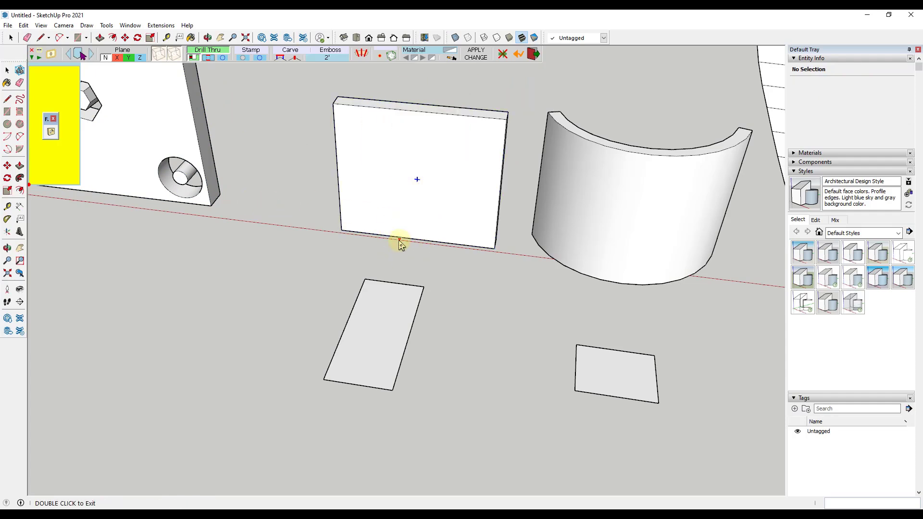
- Drill the door-shaped stencil through the small panel, starting on its bottom edge and aligned with that edge
{"action": "left_click", "coordinate": [394, 238]}
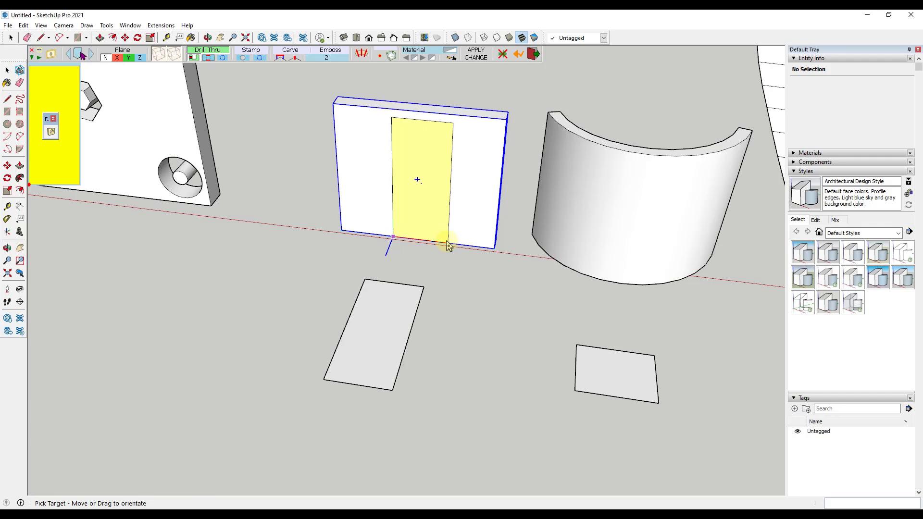
{"action": "left_click", "coordinate": [446, 242]}
{"action": "middle_click_drag", "start_coordinate": [445, 206], "coordinate": [427, 189]}
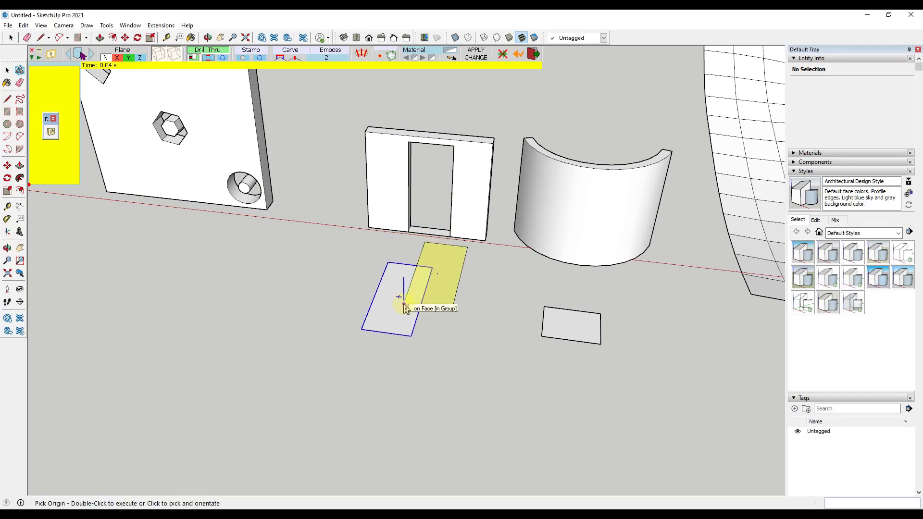
- Pick the small rectangle in front of the curved panel as the new stencil, with its lower-left corner as origin
{"action": "scroll", "coordinate": [405, 304], "scroll_direction": "down", "scroll_amount": 2}
{"action": "scroll", "coordinate": [616, 306], "scroll_direction": "up", "scroll_amount": 3}
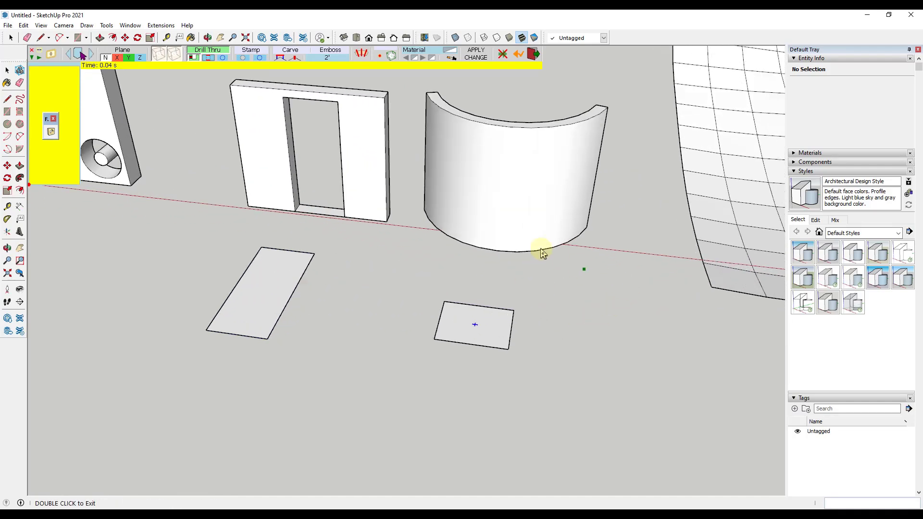
{"action": "scroll", "coordinate": [540, 245], "scroll_direction": "down", "scroll_amount": 2}
{"action": "scroll", "coordinate": [539, 242], "scroll_direction": "up", "scroll_amount": 1}
{"action": "double_click", "coordinate": [561, 240]}
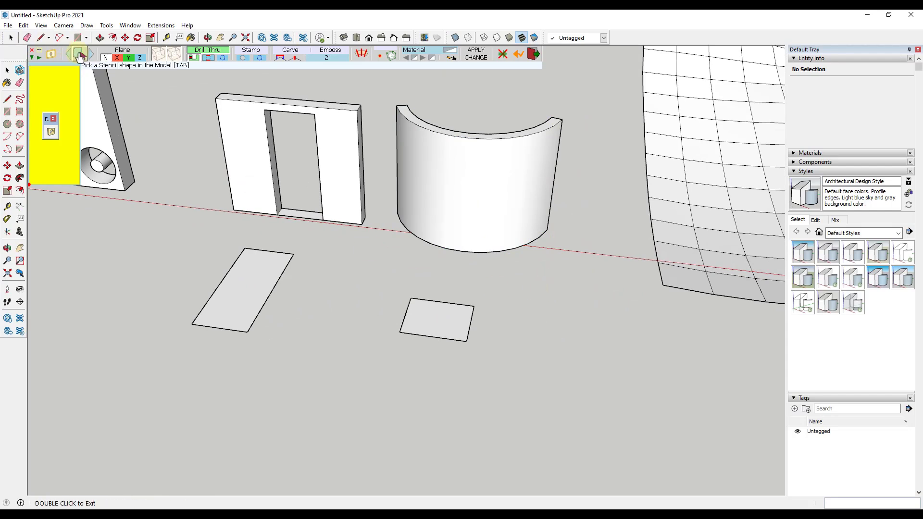
{"action": "left_click", "coordinate": [80, 57]}
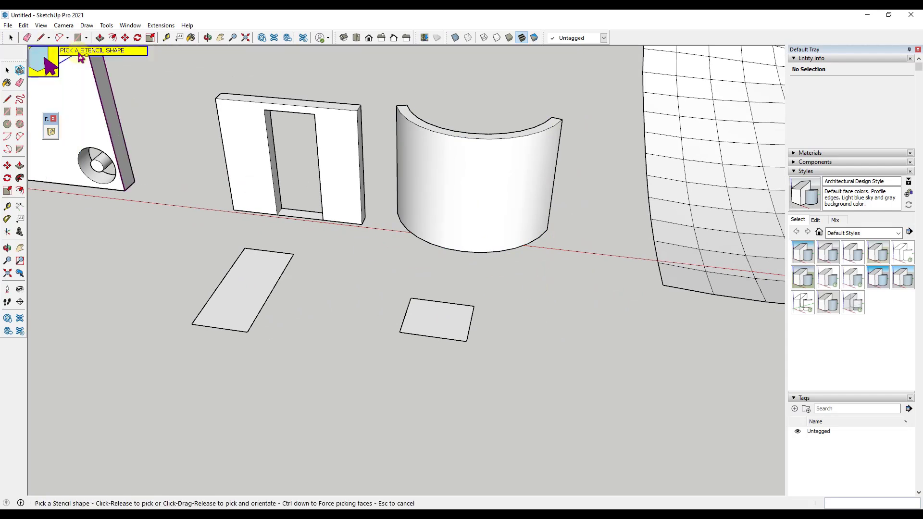
{"action": "left_click", "coordinate": [402, 338]}
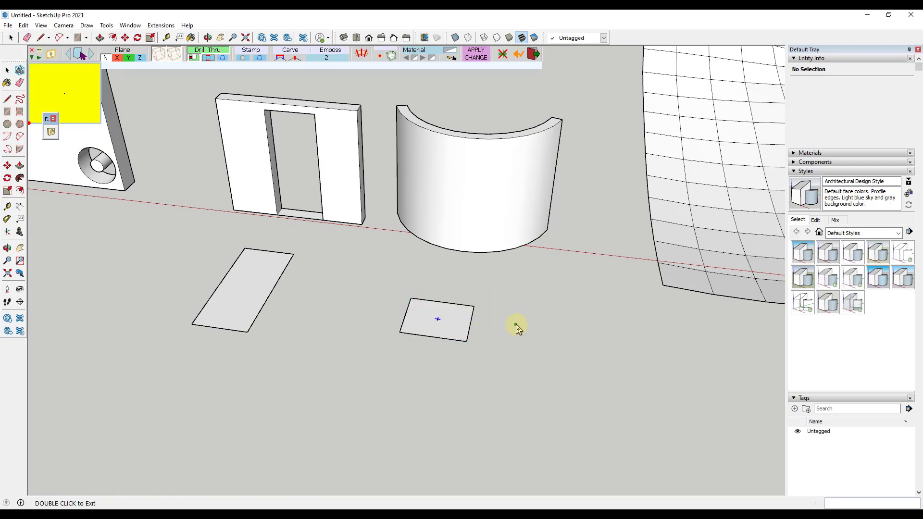
- Try drilling the window stencil through the curved panel by straight projection along the red axis, and undo that cut
{"action": "scroll", "coordinate": [493, 178], "scroll_direction": "up", "scroll_amount": 3}
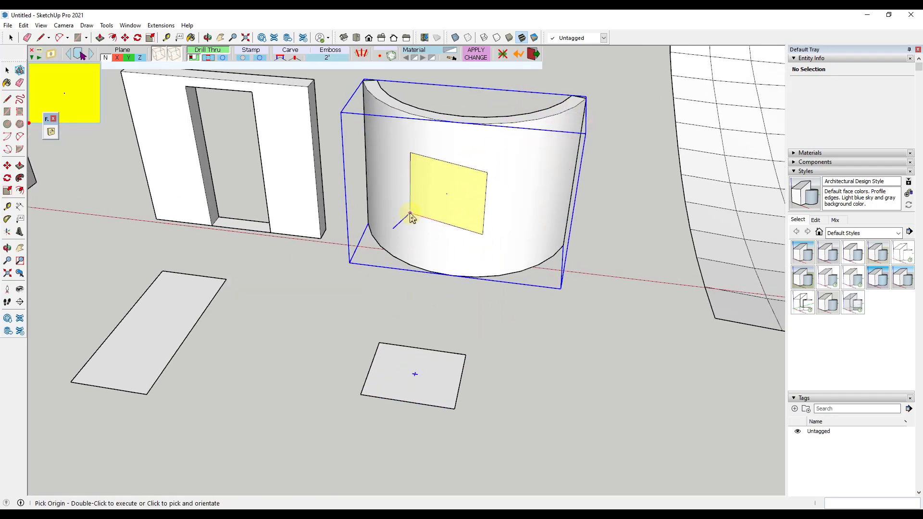
{"action": "left_click", "coordinate": [385, 192]}
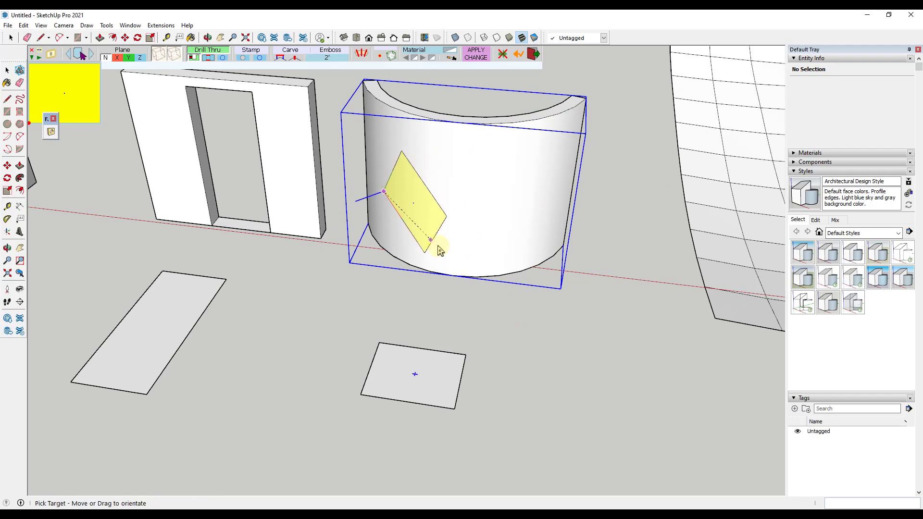
{"action": "left_click", "coordinate": [585, 214]}
{"action": "middle_click_drag", "start_coordinate": [493, 208], "coordinate": [384, 155]}
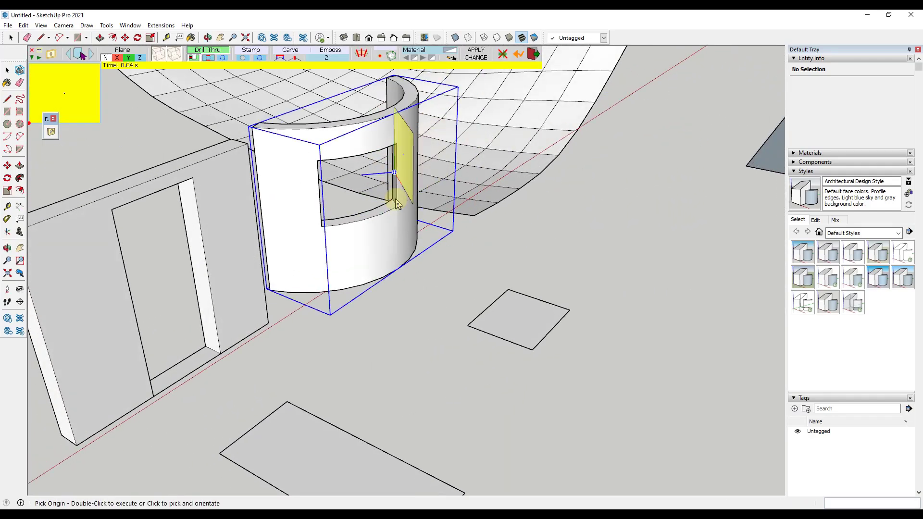
{"action": "double_click", "coordinate": [405, 200]}
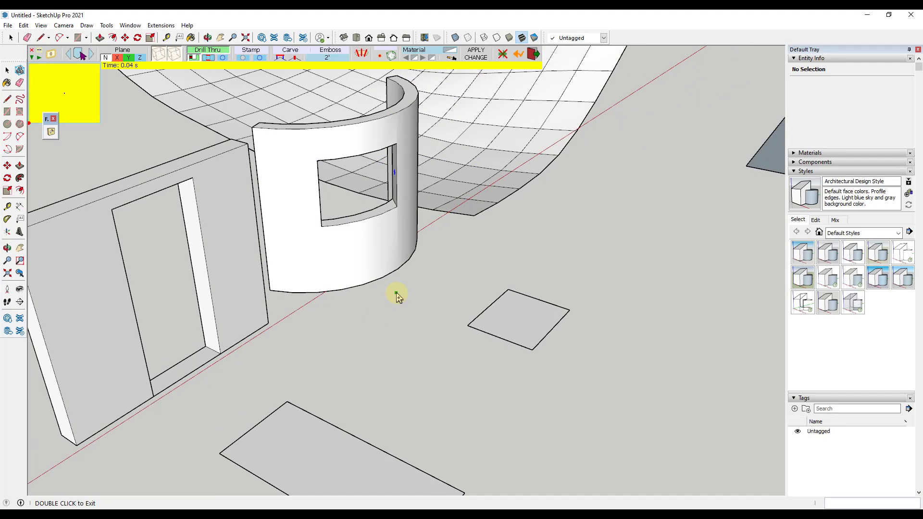
{"action": "middle_click_drag", "start_coordinate": [396, 295], "coordinate": [291, 260]}
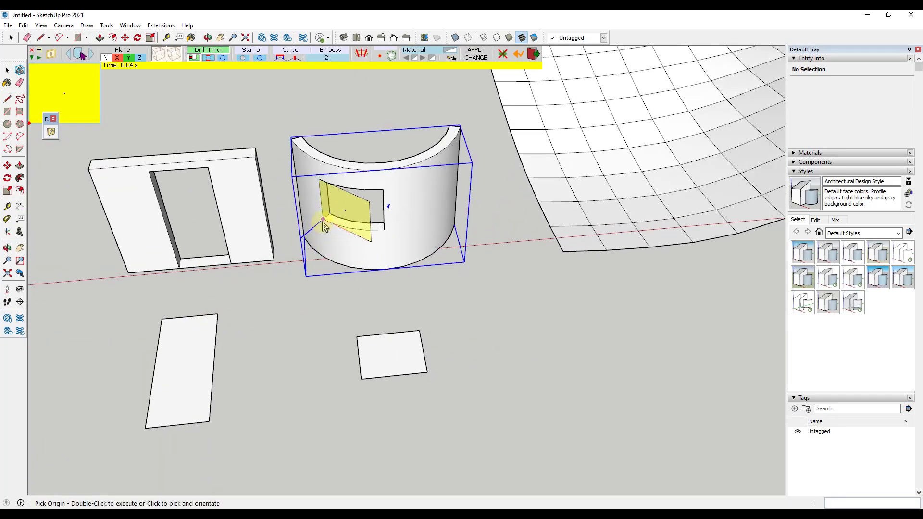
{"action": "key", "text": "ctrl+z"}
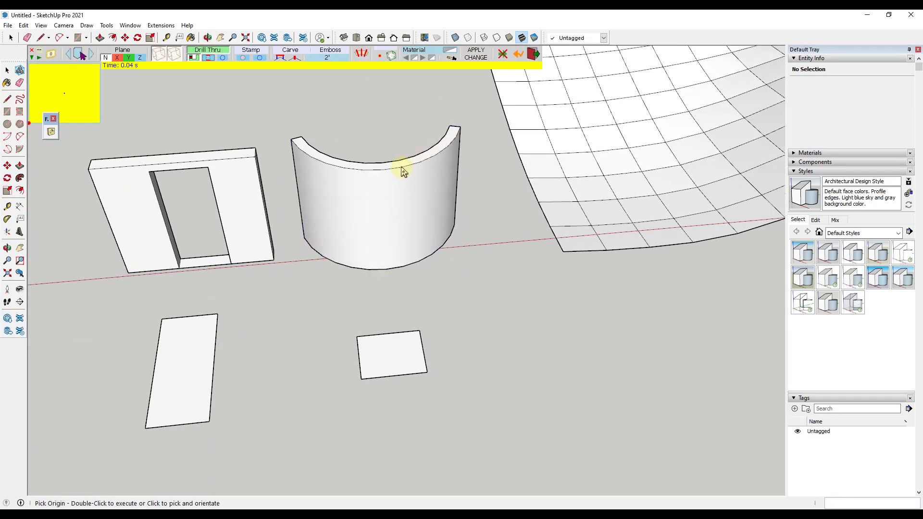
- Enable following the surface for stencil placement and drill the window through the curved panel, oriented along the red axis
{"action": "left_click", "coordinate": [363, 55]}
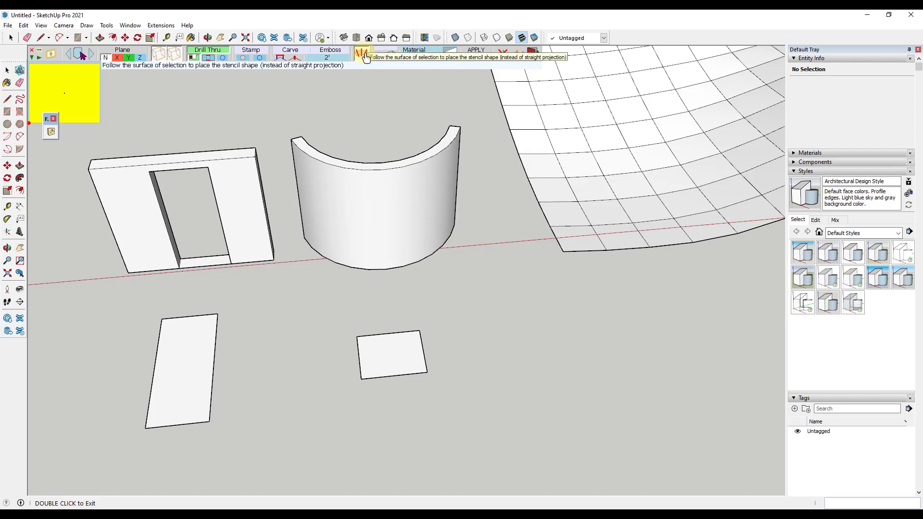
{"action": "left_click", "coordinate": [344, 226]}
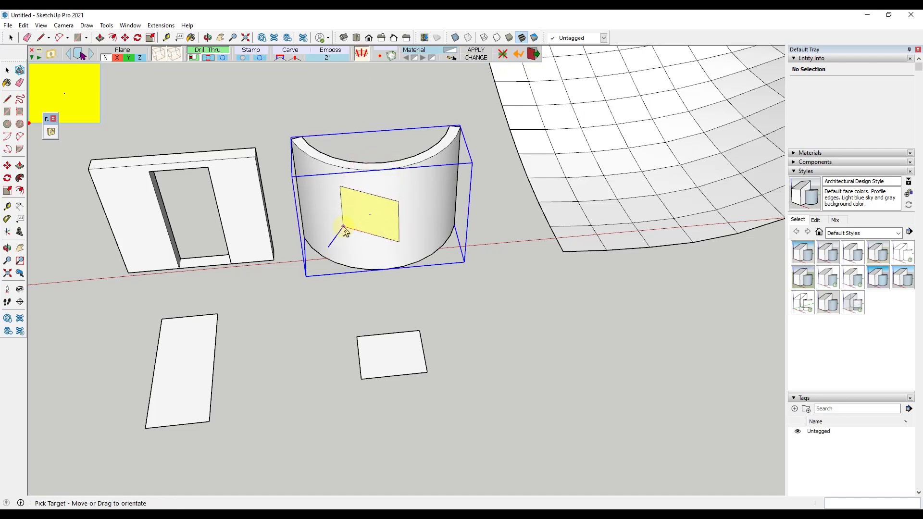
{"action": "left_click", "coordinate": [500, 219]}
{"action": "middle_click_drag", "start_coordinate": [413, 220], "coordinate": [410, 141]}
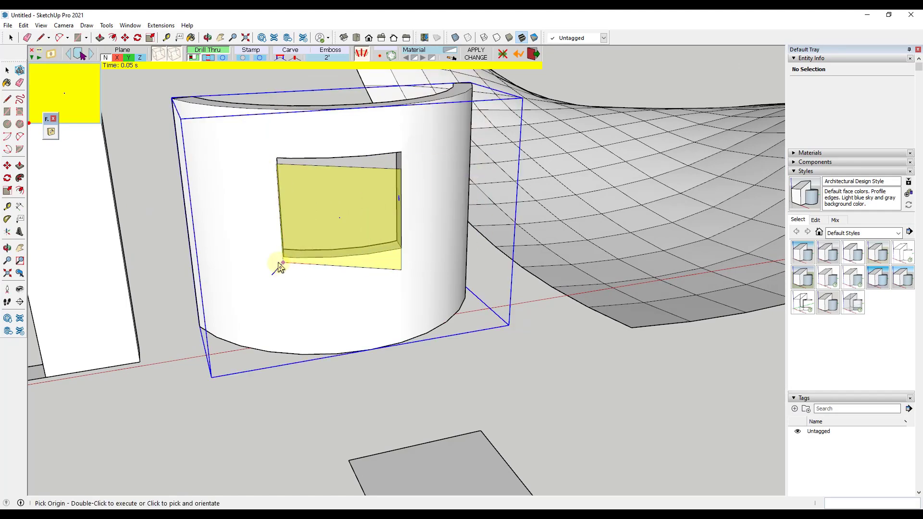
{"action": "middle_click_drag", "start_coordinate": [418, 203], "coordinate": [274, 150]}
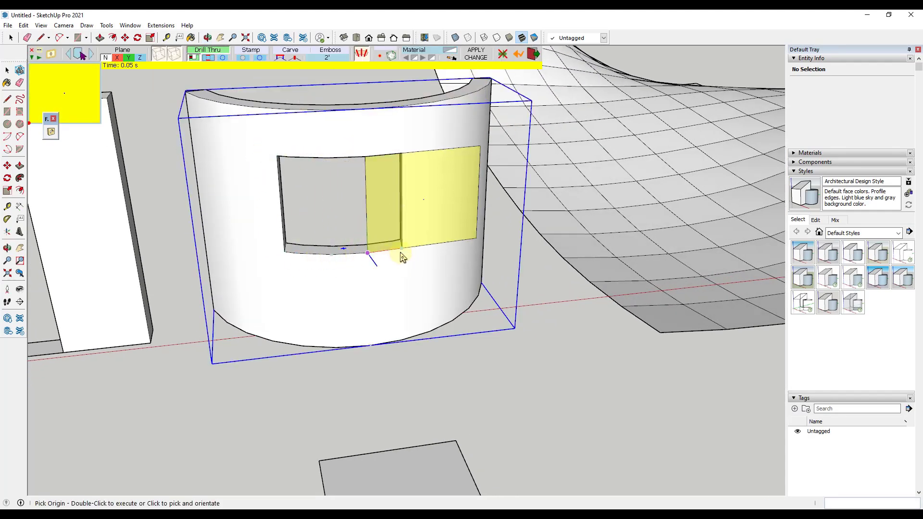
{"action": "mouse_move", "coordinate": [408, 252]}
{"action": "middle_mouse_down"}
{"action": "mouse_move", "coordinate": [212, 256]}
{"action": "mouse_move", "coordinate": [402, 253]}
{"action": "middle_mouse_up"}
- Pick the large square on the ground in front of the wavy surface as the stencil, with its lower-left corner as origin
{"action": "scroll", "coordinate": [361, 250], "scroll_direction": "down", "scroll_amount": 2}
{"action": "scroll", "coordinate": [346, 251], "scroll_direction": "down", "scroll_amount": 4}
{"action": "middle_click_drag", "start_coordinate": [286, 231], "coordinate": [330, 276]}
{"action": "scroll", "coordinate": [330, 274], "scroll_direction": "down", "scroll_amount": 2}
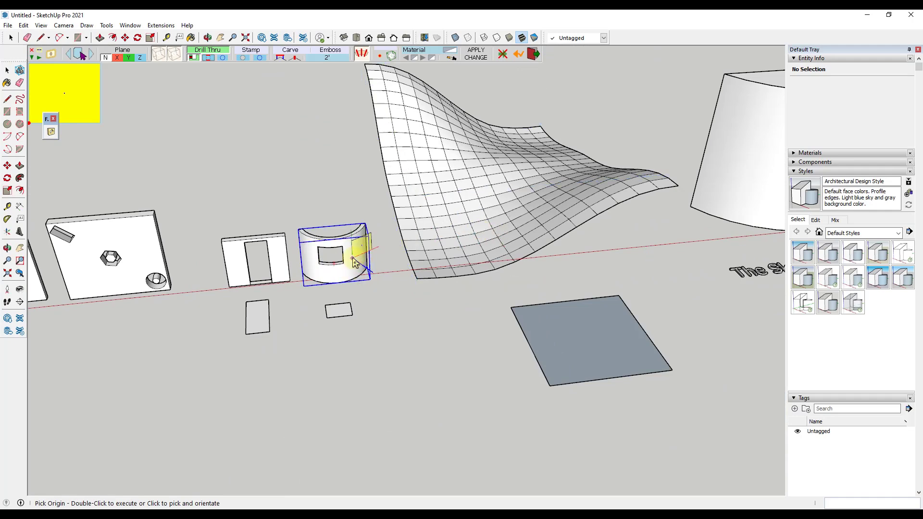
{"action": "middle_click_drag", "start_coordinate": [356, 247], "coordinate": [510, 246]}
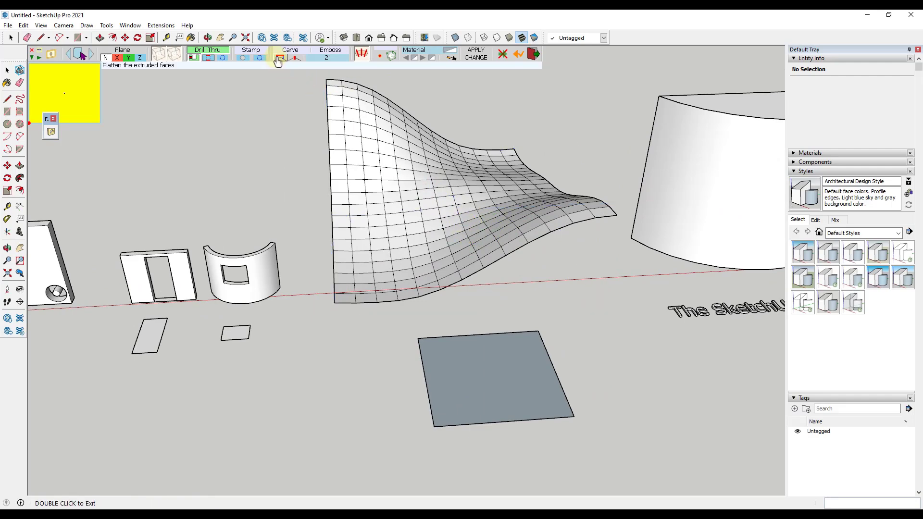
{"action": "middle_click_drag", "start_coordinate": [480, 244], "coordinate": [462, 245]}
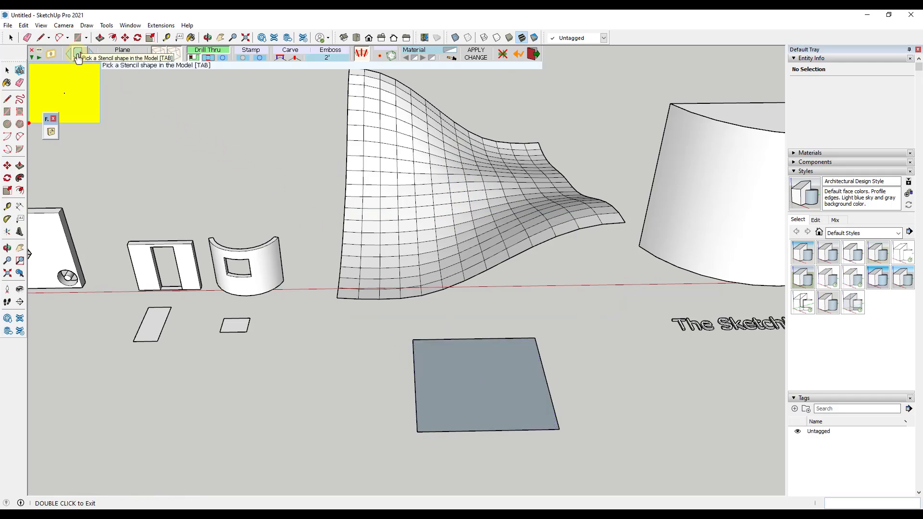
{"action": "left_click", "coordinate": [78, 57]}
{"action": "left_click", "coordinate": [507, 411]}
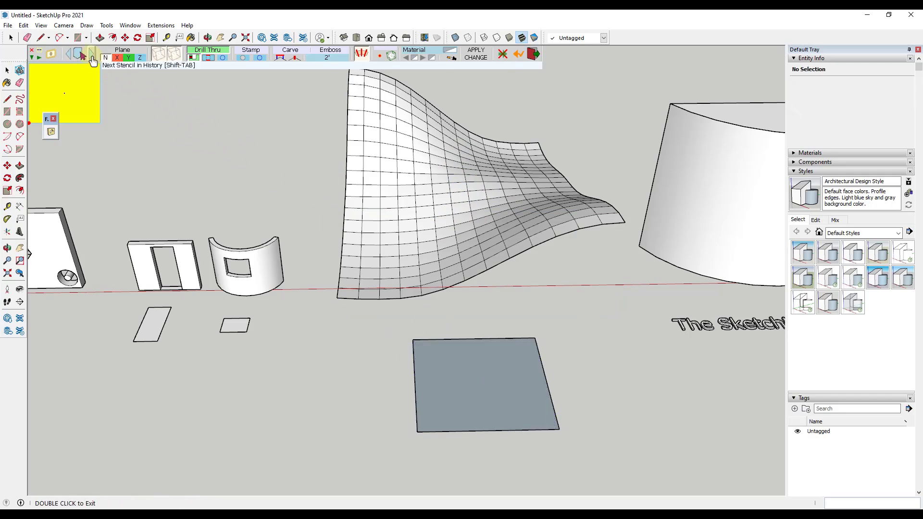
{"action": "left_click", "coordinate": [82, 57]}
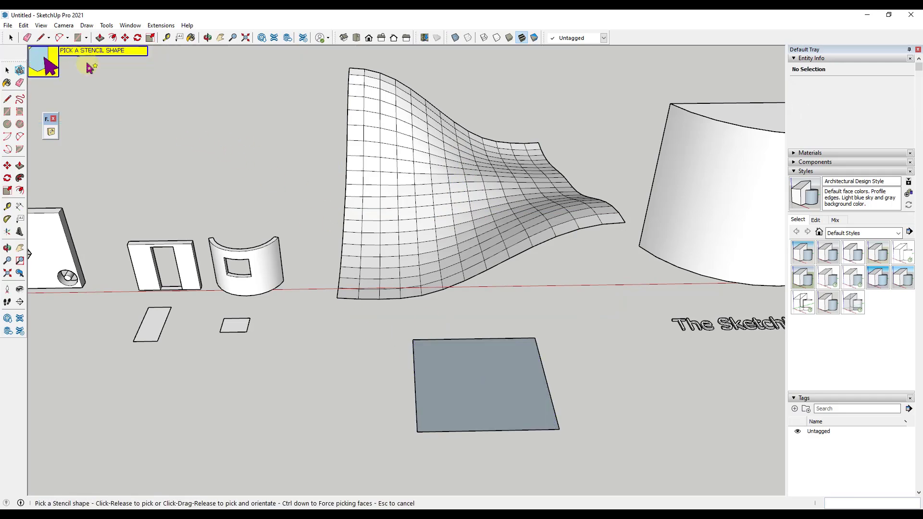
{"action": "left_click", "coordinate": [418, 434]}
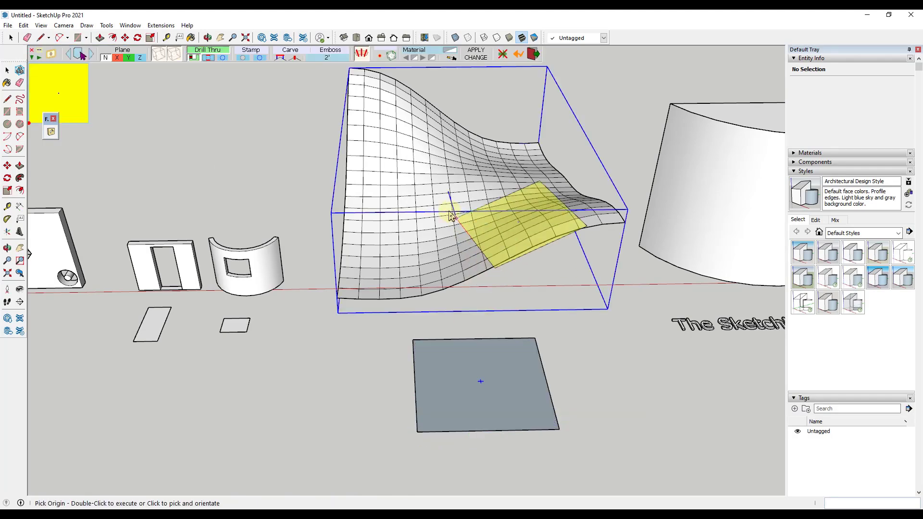
- Switch the stencil operation to Carve and toggle its carving direction option
{"action": "left_click", "coordinate": [279, 60]}
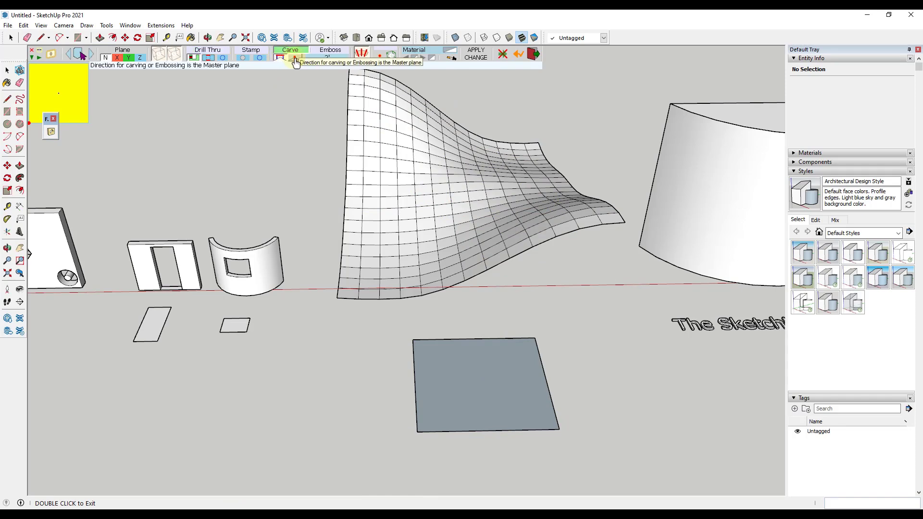
{"action": "left_click", "coordinate": [297, 59]}
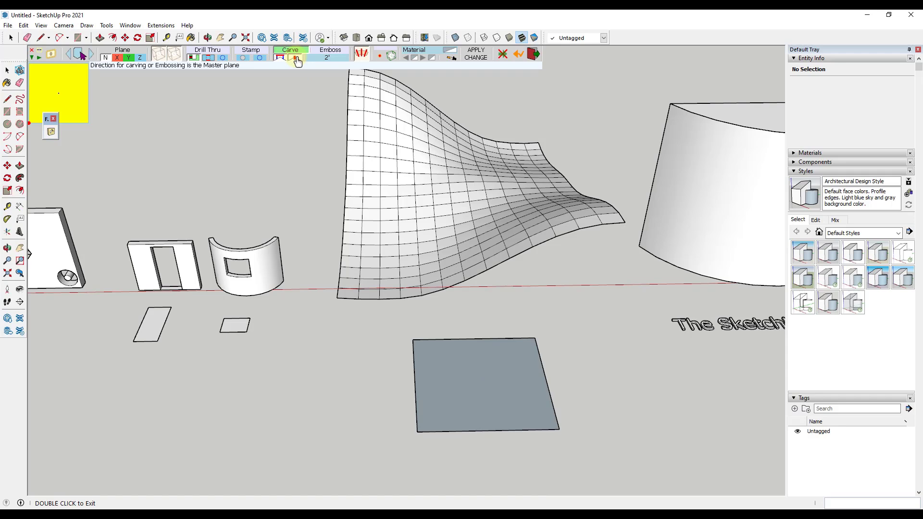
- Try carving the square stencil into the wavy surface at the 2' offset, oriented along the red axis, and undo that cut
{"action": "left_click", "coordinate": [416, 218]}
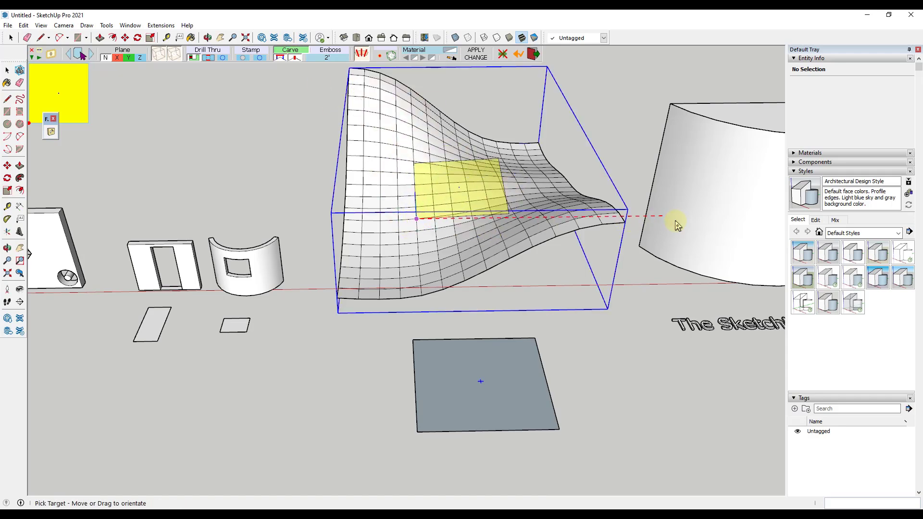
{"action": "left_click", "coordinate": [624, 201]}
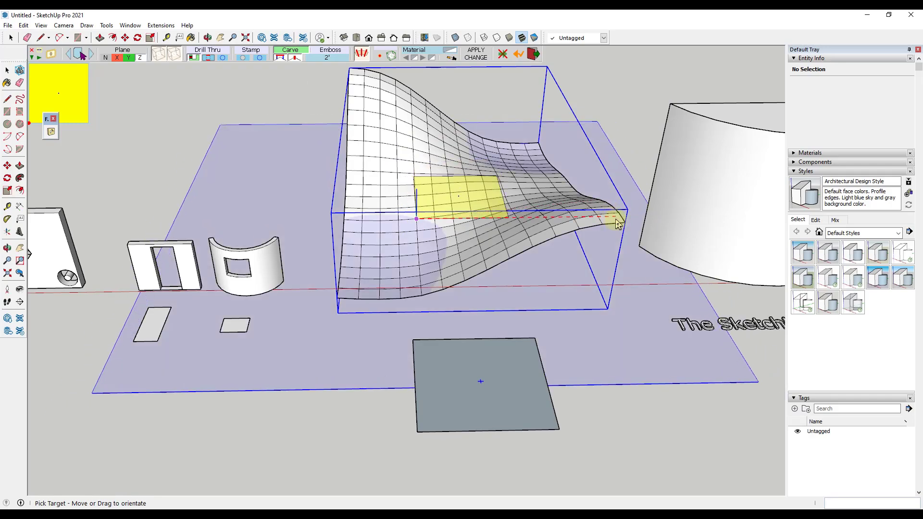
{"action": "middle_click_drag", "start_coordinate": [538, 219], "coordinate": [512, 185]}
{"action": "scroll", "coordinate": [467, 203], "scroll_direction": "up", "scroll_amount": 4}
{"action": "middle_click_drag", "start_coordinate": [565, 221], "coordinate": [408, 202]}
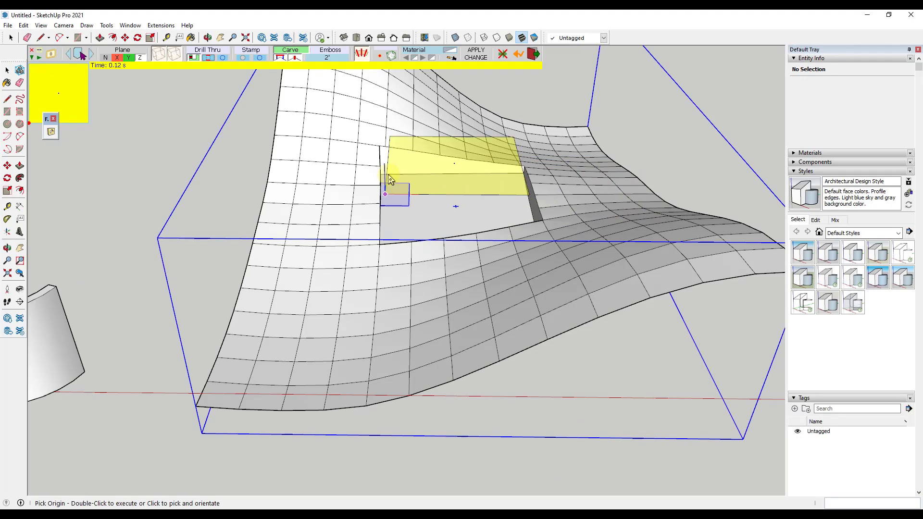
{"action": "scroll", "coordinate": [433, 231], "scroll_direction": "down", "scroll_amount": 5}
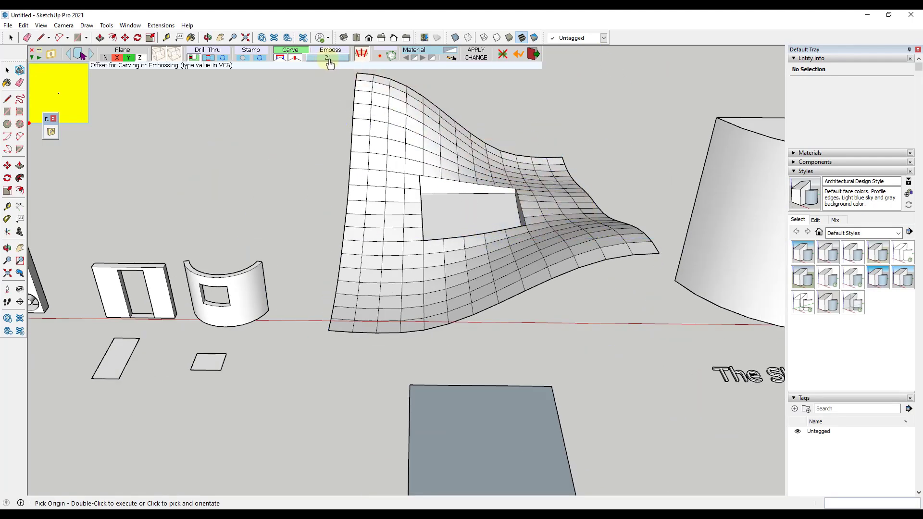
{"action": "key", "text": "ctrl+z"}
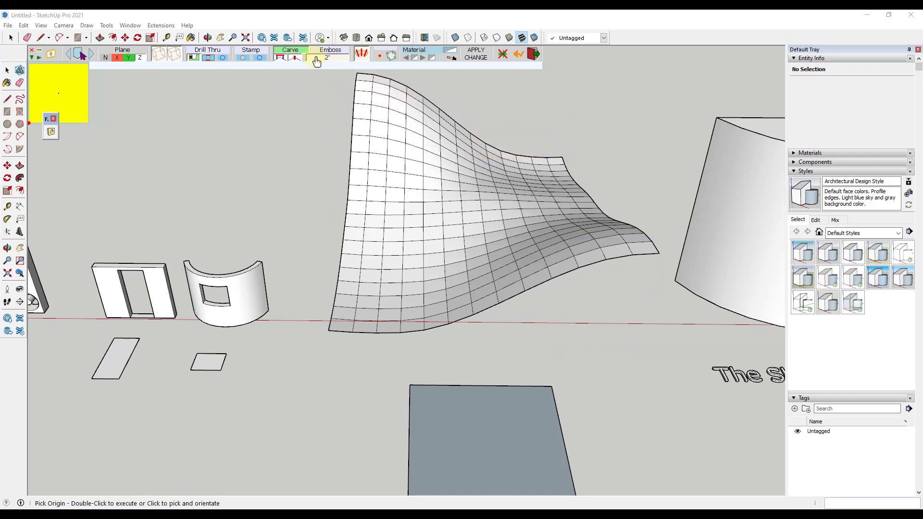
- Set the carving offset to 4' and carve the square into the wavy surface, oriented along the red axis
{"action": "left_click", "coordinate": [316, 58]}
{"action": "type", "text": "4'"}
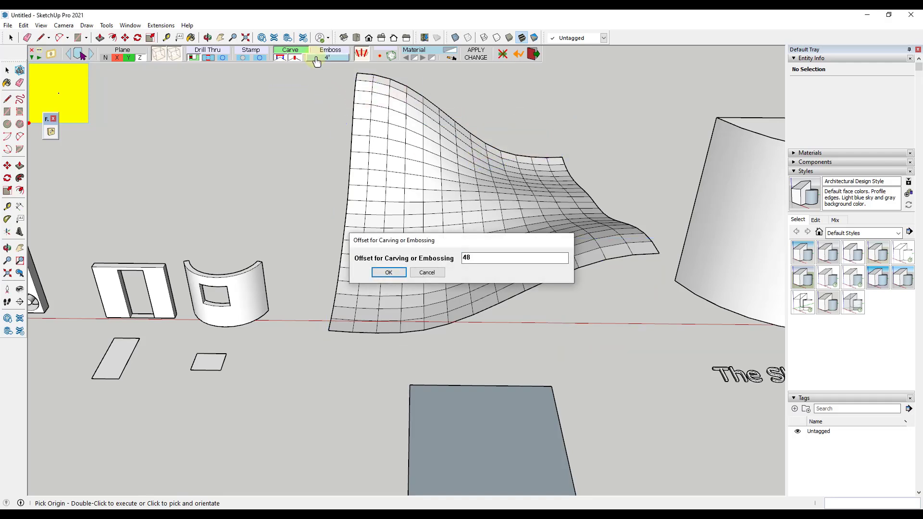
{"action": "key", "text": "Return"}
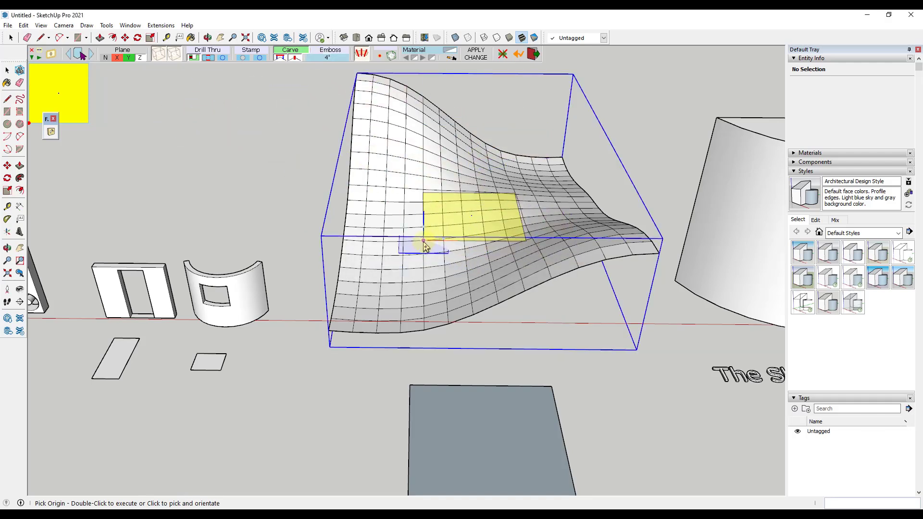
{"action": "left_click_drag", "start_coordinate": [423, 242], "coordinate": [643, 222]}
{"action": "left_click", "coordinate": [663, 242]}
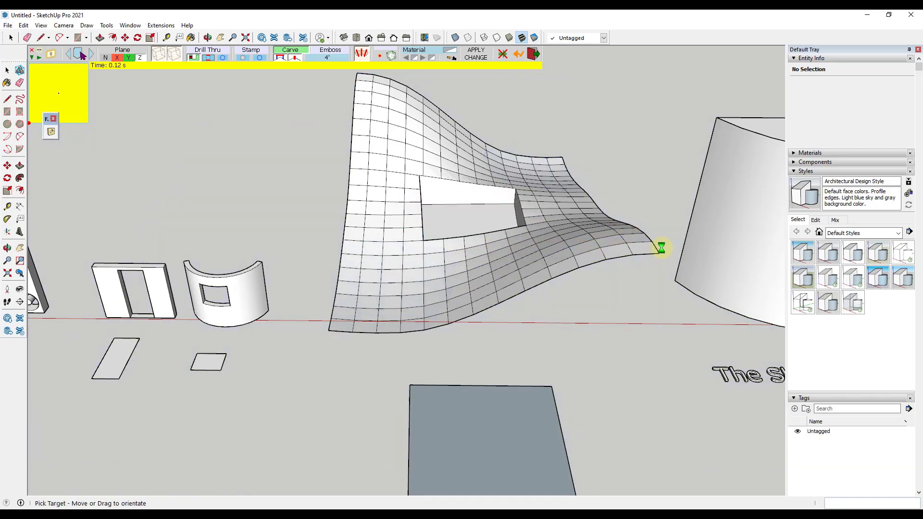
- Examine the floor and side walls of the square recess in the wavy surface from several angles
{"action": "scroll", "coordinate": [481, 207], "scroll_direction": "up", "scroll_amount": 2}
{"action": "scroll", "coordinate": [471, 196], "scroll_direction": "up", "scroll_amount": 3}
{"action": "middle_click_drag", "start_coordinate": [472, 197], "coordinate": [370, 181]}
{"action": "middle_click_drag", "start_coordinate": [482, 224], "coordinate": [577, 245]}
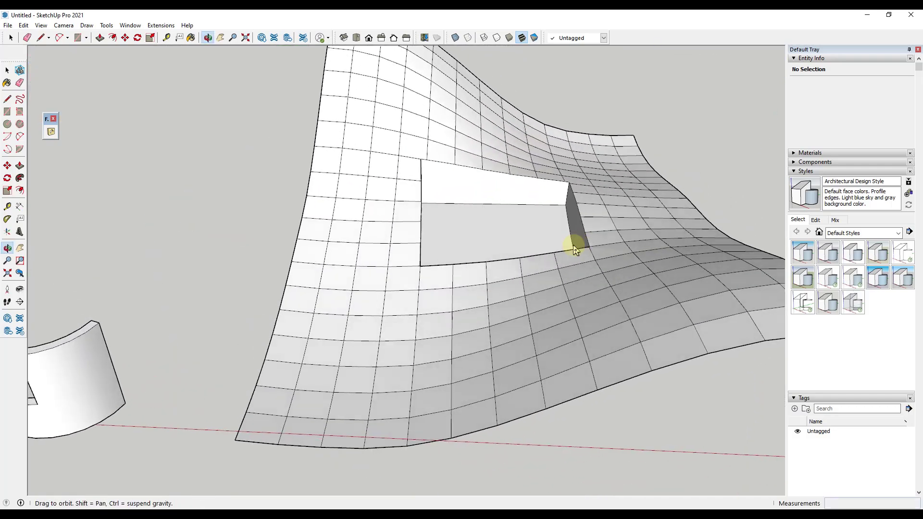
{"action": "scroll", "coordinate": [495, 235], "scroll_direction": "down", "scroll_amount": 3}
{"action": "middle_click_drag", "start_coordinate": [497, 236], "coordinate": [474, 231]}
{"action": "scroll", "coordinate": [510, 221], "scroll_direction": "down", "scroll_amount": 3}
{"action": "scroll", "coordinate": [472, 235], "scroll_direction": "up", "scroll_amount": 5}
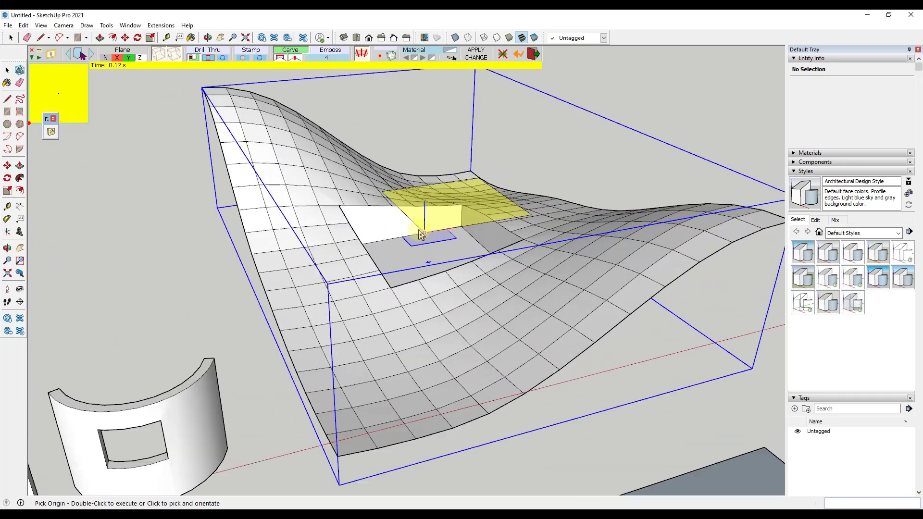
- Leave the stencil tool and select the "The SketchUp Essentials" text component in front of the half-cylinder
{"action": "scroll", "coordinate": [427, 268], "scroll_direction": "down", "scroll_amount": 10}
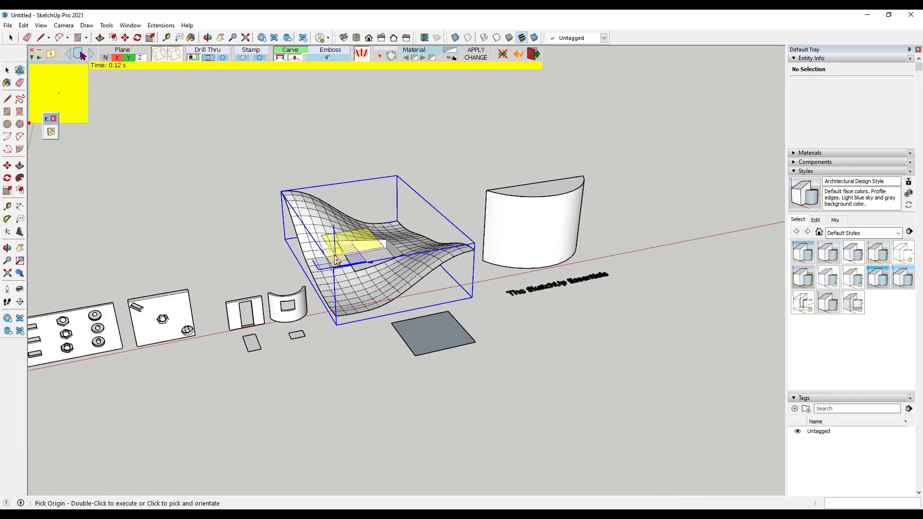
{"action": "scroll", "coordinate": [591, 275], "scroll_direction": "up", "scroll_amount": 2}
{"action": "middle_click_drag", "start_coordinate": [472, 284], "coordinate": [466, 330]}
{"action": "scroll", "coordinate": [427, 303], "scroll_direction": "down", "scroll_amount": 2}
{"action": "key", "text": "space"}
{"action": "left_click", "coordinate": [378, 295]}
{"action": "scroll", "coordinate": [377, 296], "scroll_direction": "up", "scroll_amount": 4}
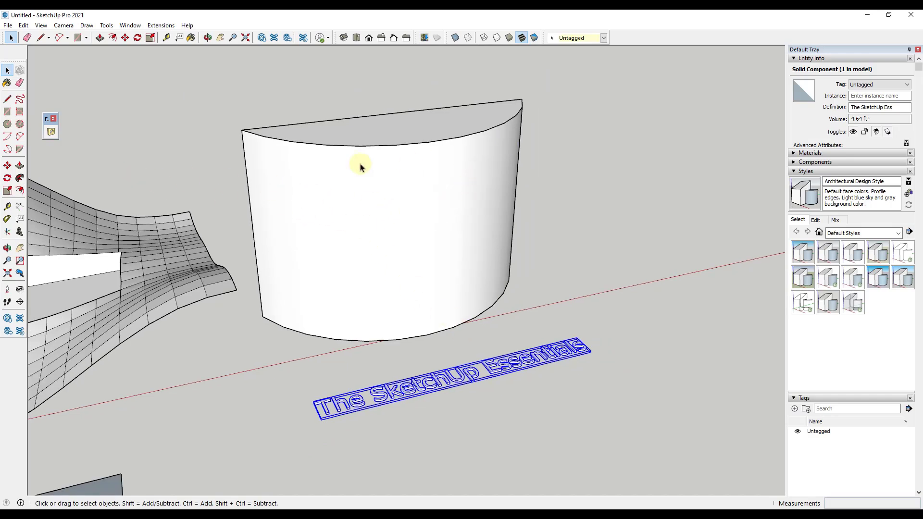
- Restart the Stencil tool, toggle the carving direction option and set the carving offset to 12 inches
{"action": "left_click", "coordinate": [51, 132]}
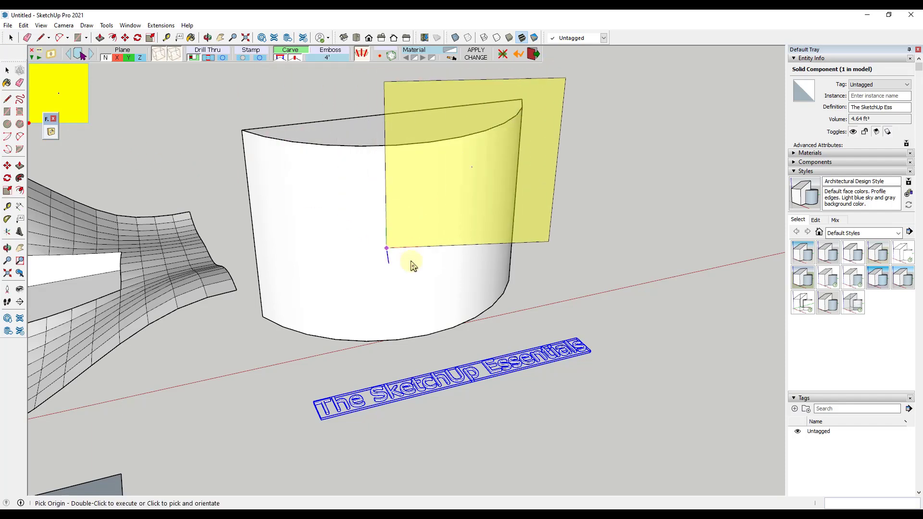
{"action": "left_click", "coordinate": [295, 59]}
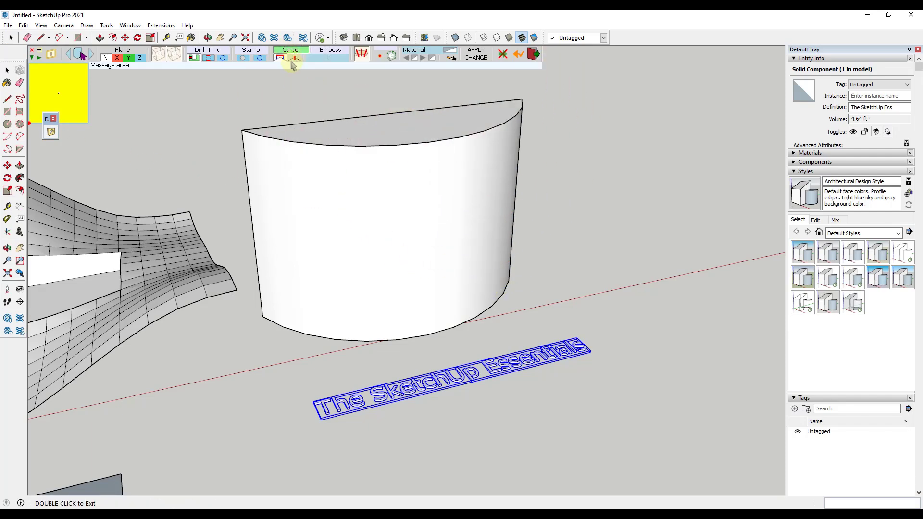
{"action": "left_click", "coordinate": [310, 60]}
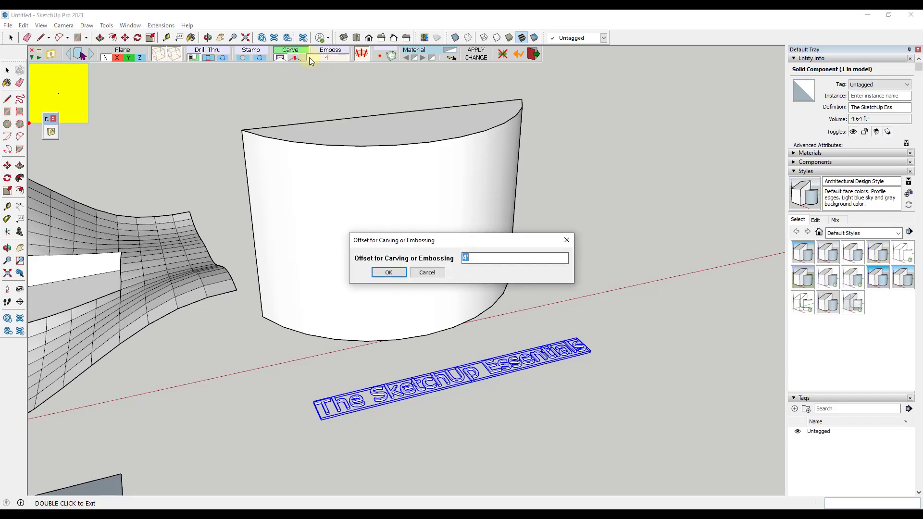
{"action": "type", "text": "12"}
{"action": "key", "text": "Return"}
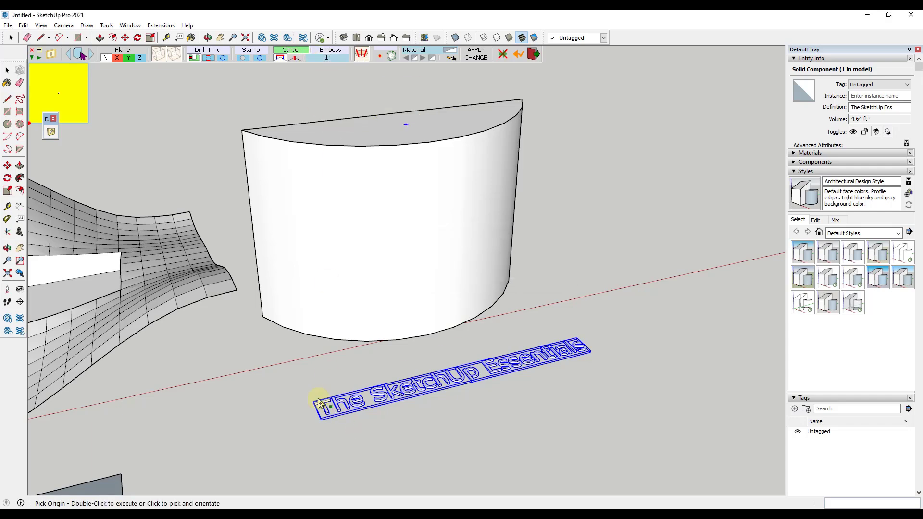
- Pick the "The SketchUp Essentials" text as the new stencil, with the base of its T as origin
{"action": "left_click", "coordinate": [81, 56]}
{"action": "scroll", "coordinate": [323, 416], "scroll_direction": "up", "scroll_amount": 5}
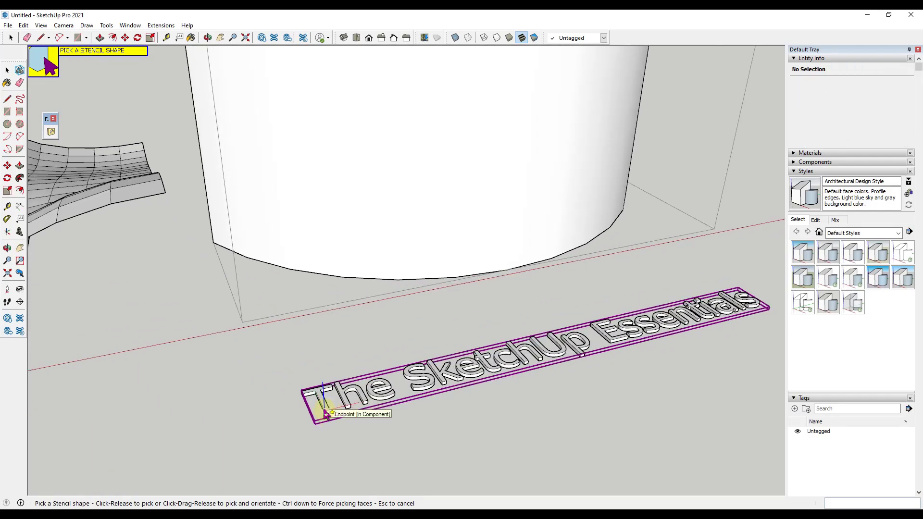
{"action": "left_click", "coordinate": [326, 414]}
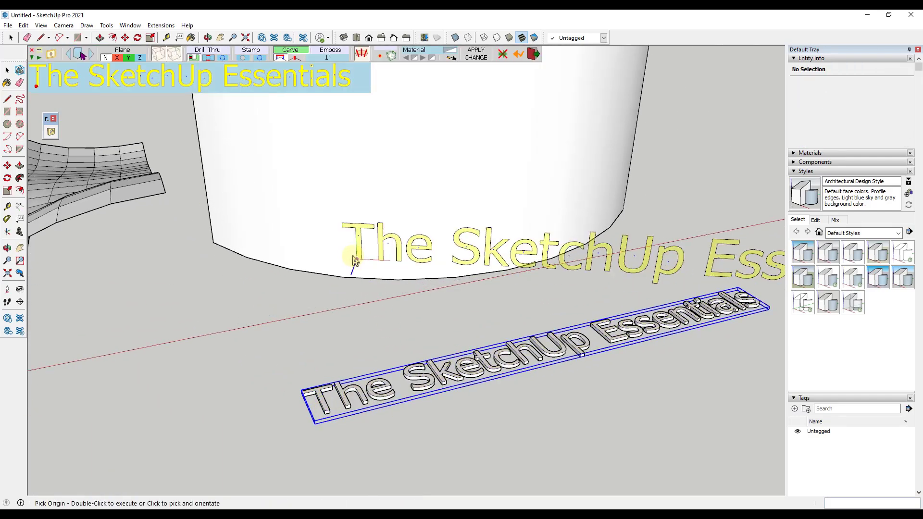
- Carve the text 12 inches deep across the upper part of the half-cylinder's curved face, oriented along the red axis
{"action": "scroll", "coordinate": [283, 222], "scroll_direction": "down", "scroll_amount": 5}
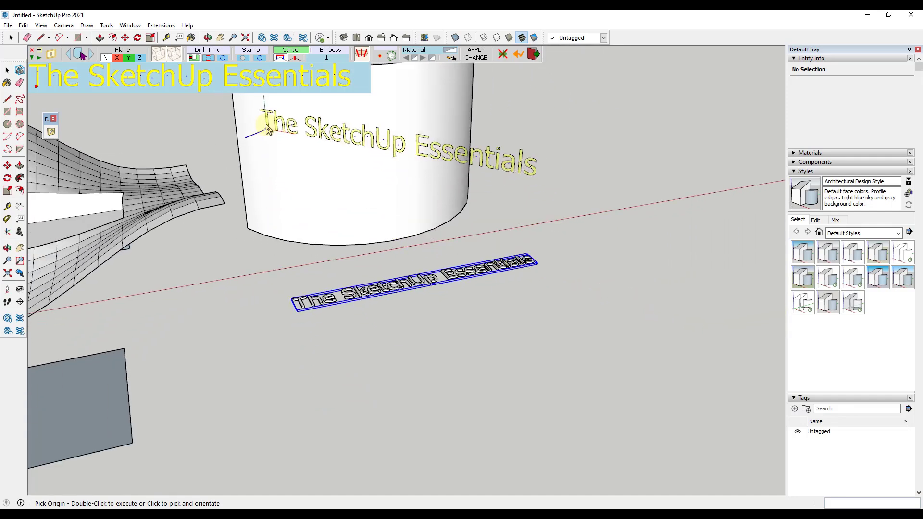
{"action": "middle_click_drag", "start_coordinate": [381, 192], "coordinate": [407, 288]}
{"action": "scroll", "coordinate": [408, 288], "scroll_direction": "down", "scroll_amount": 2}
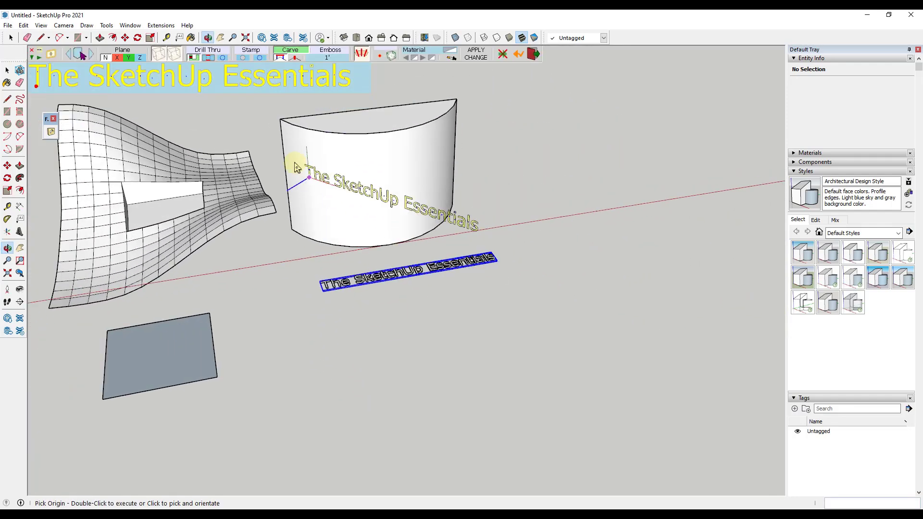
{"action": "scroll", "coordinate": [292, 165], "scroll_direction": "up", "scroll_amount": 2}
{"action": "left_click", "coordinate": [358, 57]}
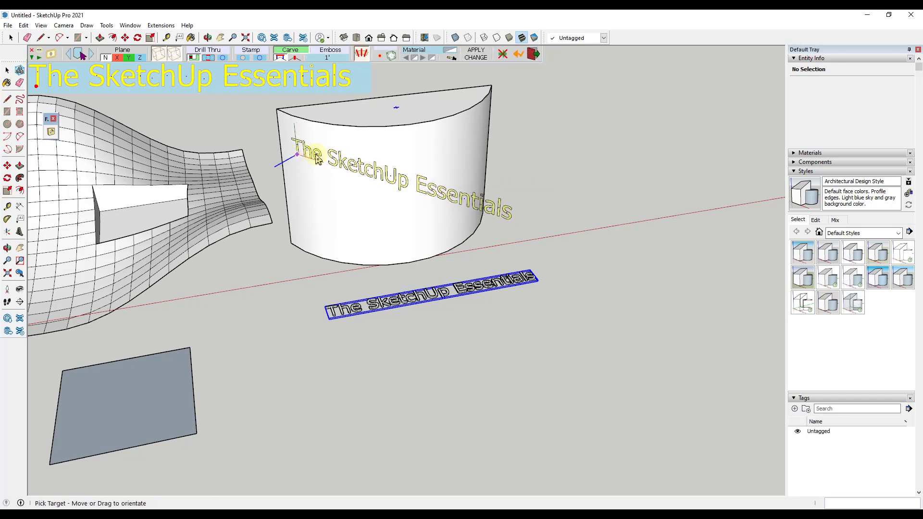
{"action": "left_click", "coordinate": [571, 123]}
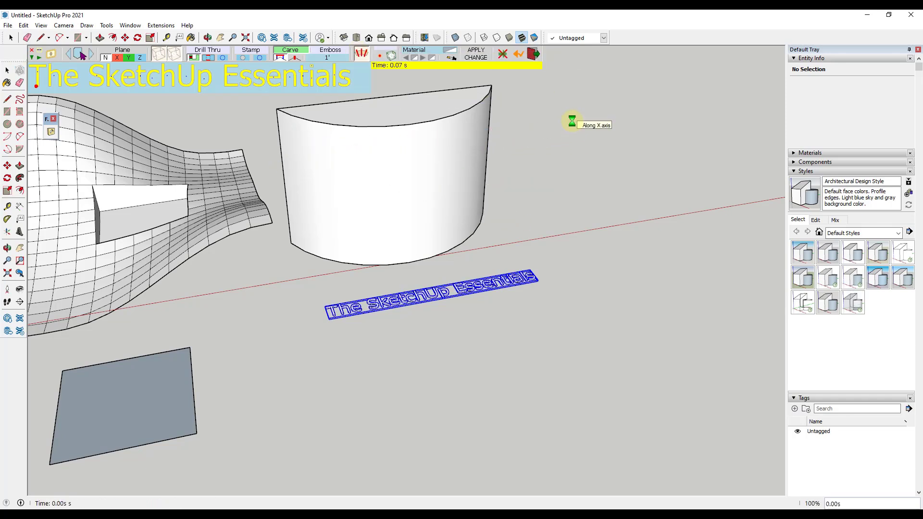
{"action": "left_click", "coordinate": [394, 163]}
{"action": "left_click", "coordinate": [301, 155]}
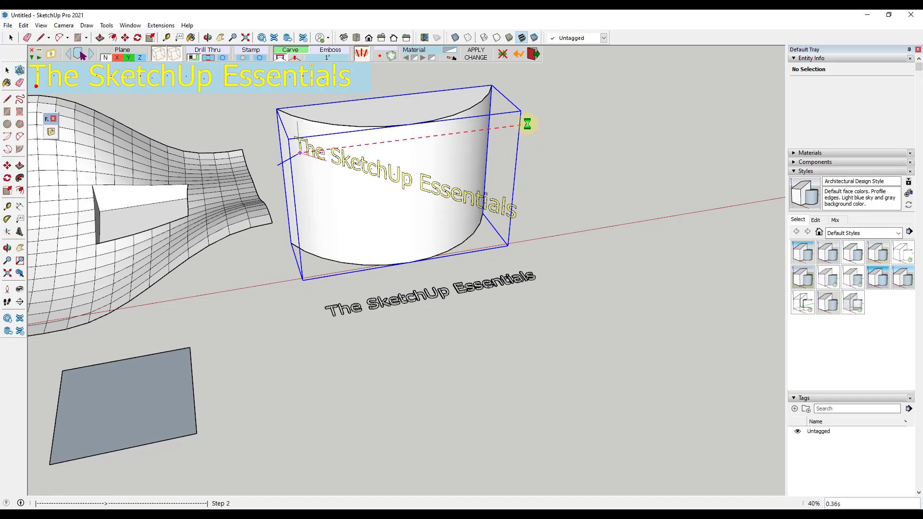
{"action": "middle_click_drag", "start_coordinate": [427, 144], "coordinate": [398, 177]}
{"action": "scroll", "coordinate": [417, 139], "scroll_direction": "up", "scroll_amount": 1}
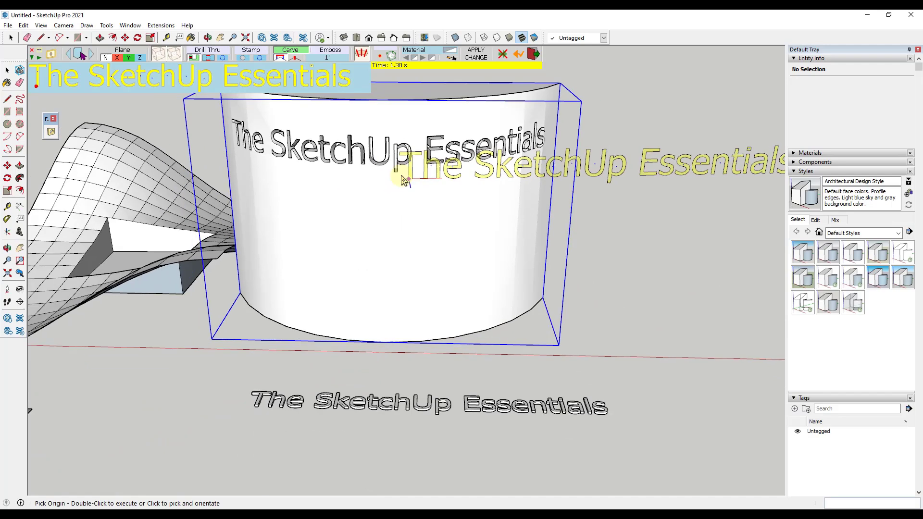
- Set the carving offset to 4 inches and carve a second line of the text just below the first
{"action": "left_click", "coordinate": [326, 57]}
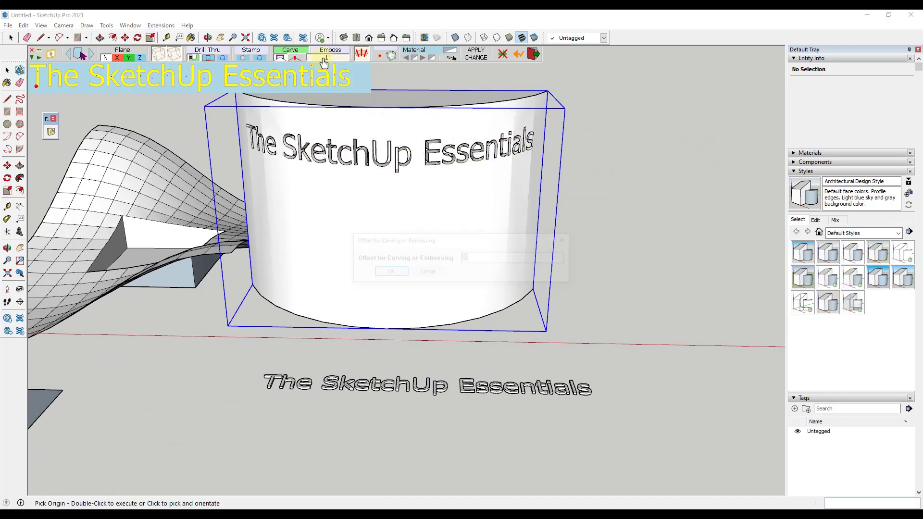
{"action": "type", "text": "4"}
{"action": "key", "text": "Return"}
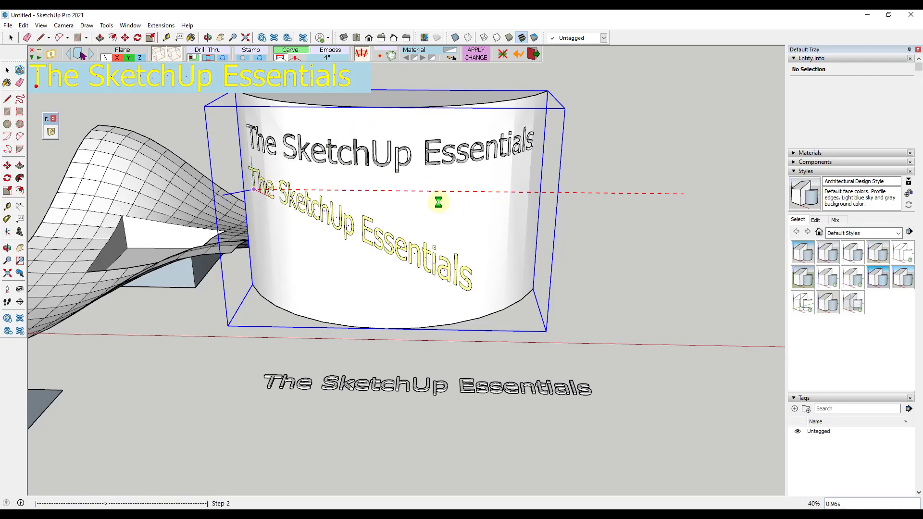
{"action": "middle_click_drag", "start_coordinate": [303, 247], "coordinate": [575, 202]}
{"action": "scroll", "coordinate": [381, 196], "scroll_direction": "up", "scroll_amount": 5}
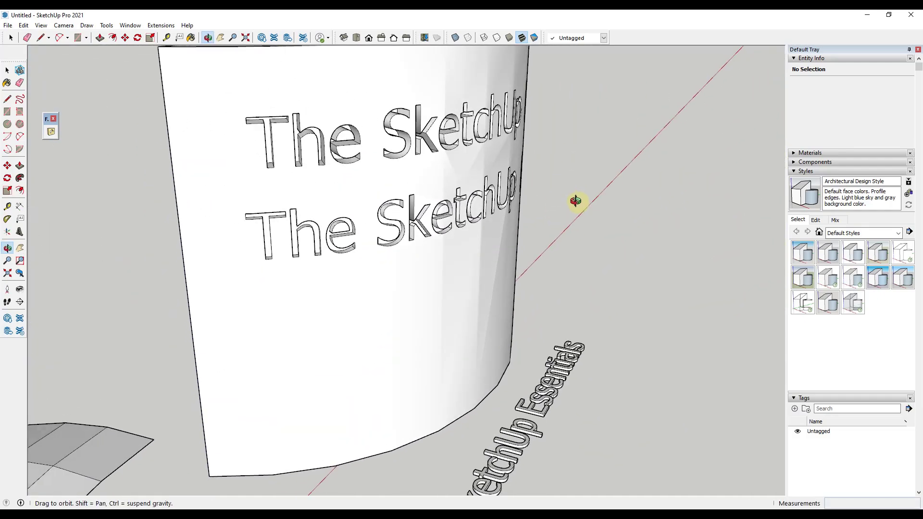
{"action": "scroll", "coordinate": [471, 205], "scroll_direction": "up", "scroll_amount": 1}
{"action": "scroll", "coordinate": [443, 217], "scroll_direction": "up", "scroll_amount": 2}
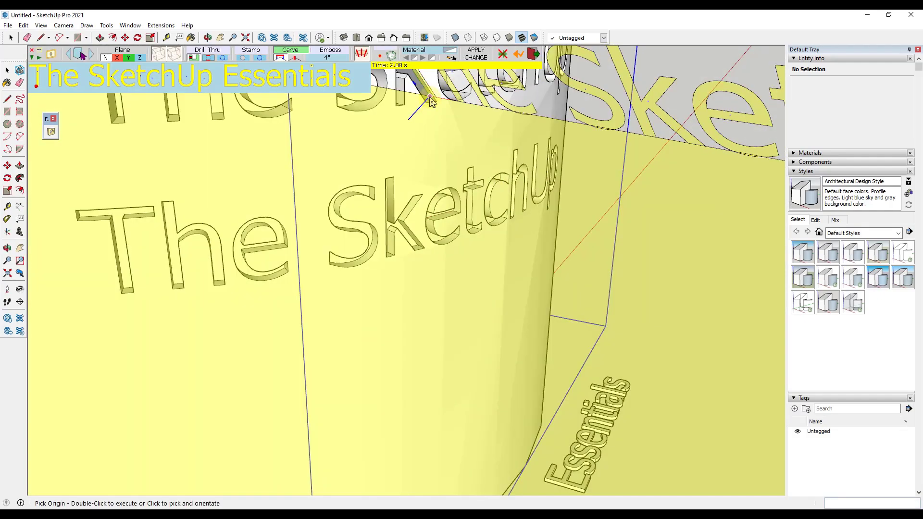
{"action": "scroll", "coordinate": [428, 110], "scroll_direction": "down", "scroll_amount": 1}
{"action": "scroll", "coordinate": [508, 187], "scroll_direction": "down", "scroll_amount": 5}
{"action": "mouse_move", "coordinate": [583, 264]}
{"action": "middle_mouse_down"}
{"action": "mouse_move", "coordinate": [489, 301]}
{"action": "mouse_move", "coordinate": [464, 243]}
{"action": "middle_mouse_up"}
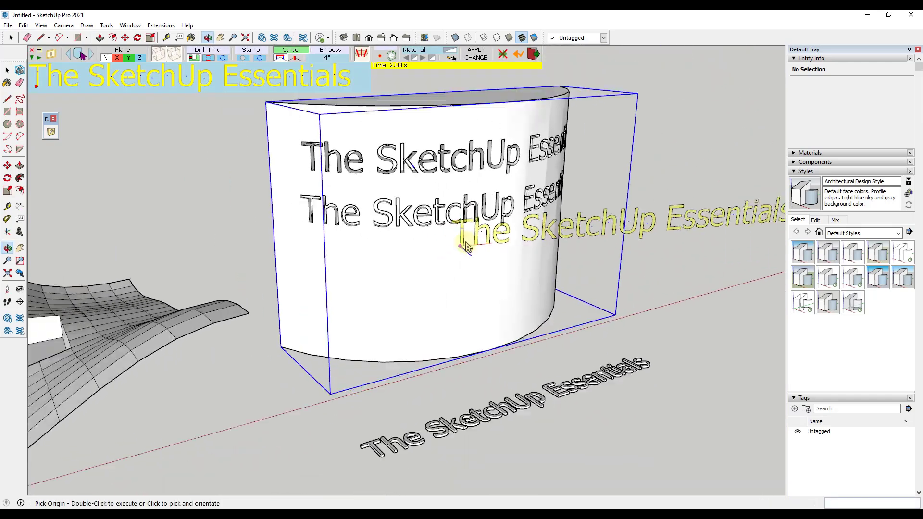
- Switch the stencil operation to Emboss and emboss the text below the two carved lines at the 4-inch offset
{"action": "scroll", "coordinate": [516, 280], "scroll_direction": "up", "scroll_amount": 1}
{"action": "scroll", "coordinate": [517, 280], "scroll_direction": "down", "scroll_amount": 1}
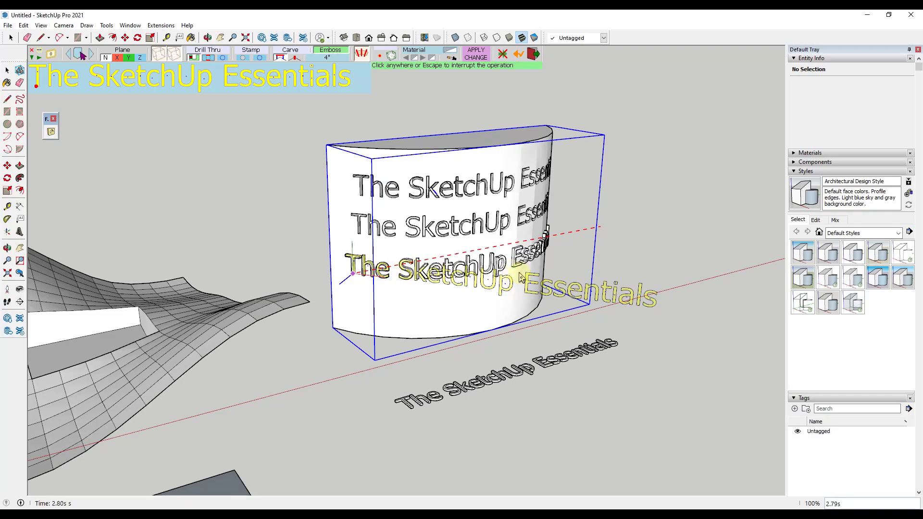
{"action": "mouse_move", "coordinate": [591, 282]}
{"action": "middle_mouse_down"}
{"action": "mouse_move", "coordinate": [155, 204]}
{"action": "mouse_move", "coordinate": [5, 288]}
{"action": "mouse_move", "coordinate": [568, 285]}
{"action": "mouse_move", "coordinate": [604, 269]}
{"action": "middle_mouse_up"}
{"action": "scroll", "coordinate": [428, 249], "scroll_direction": "up", "scroll_amount": 4}
{"action": "middle_click_drag", "start_coordinate": [454, 256], "coordinate": [470, 273]}
{"action": "scroll", "coordinate": [472, 276], "scroll_direction": "down", "scroll_amount": 2}
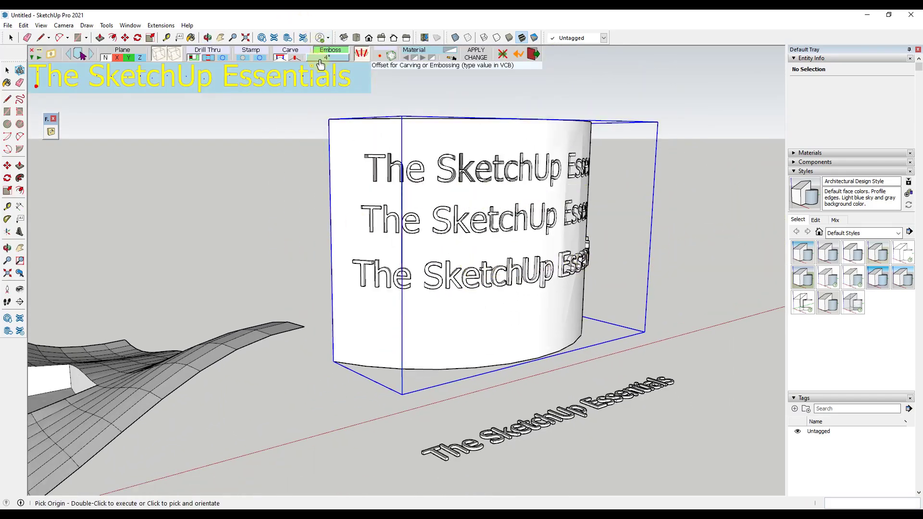
- Set the embossing offset to 12 inches and emboss another line of the text near the base of the curved face
{"action": "left_click", "coordinate": [316, 55]}
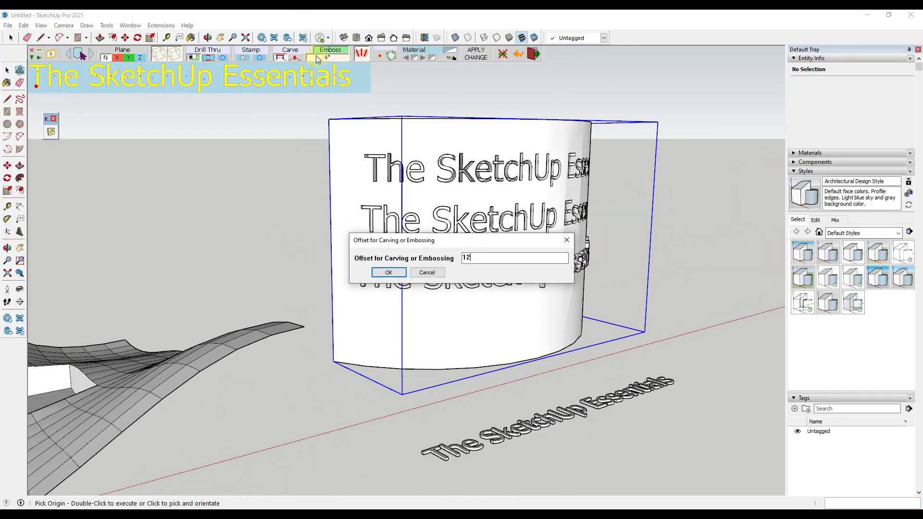
{"action": "type", "text": "12"}
{"action": "key", "text": "Return"}
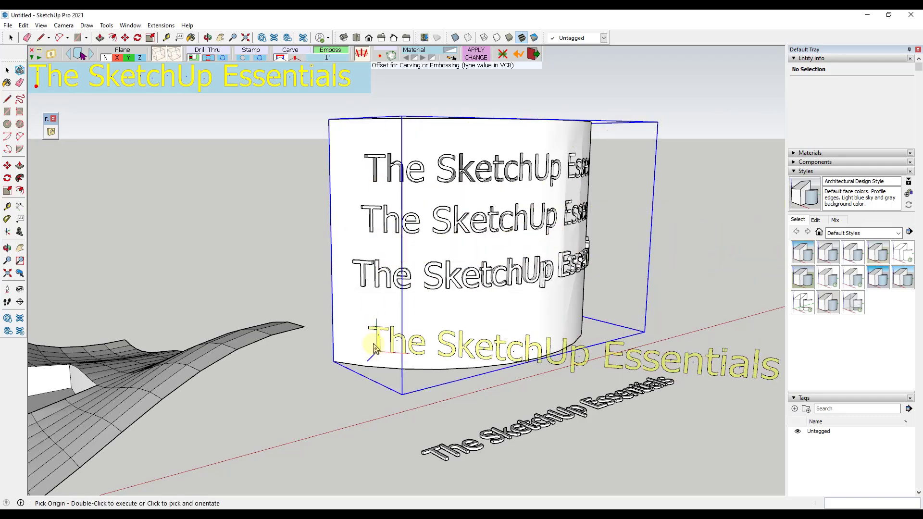
{"action": "left_click", "coordinate": [362, 341]}
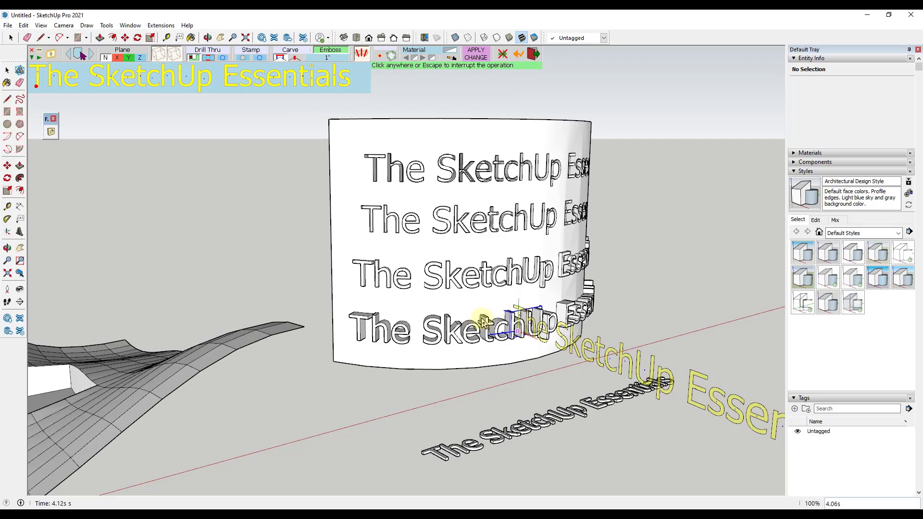
{"action": "scroll", "coordinate": [542, 288], "scroll_direction": "down", "scroll_amount": 3}
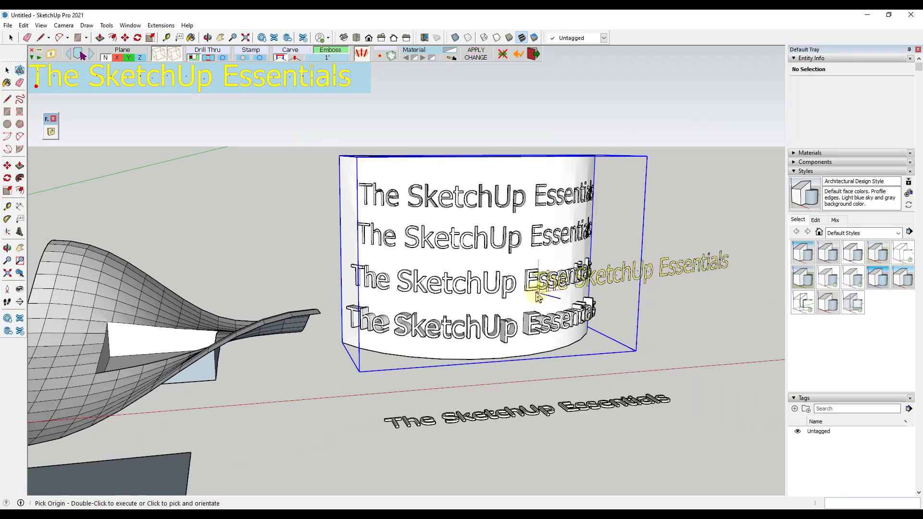
{"action": "middle_click_drag", "start_coordinate": [566, 282], "coordinate": [603, 303]}
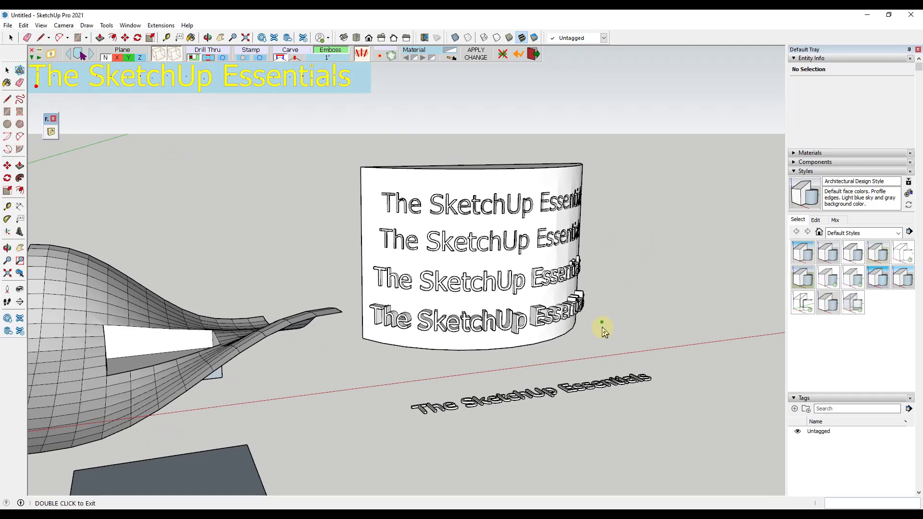